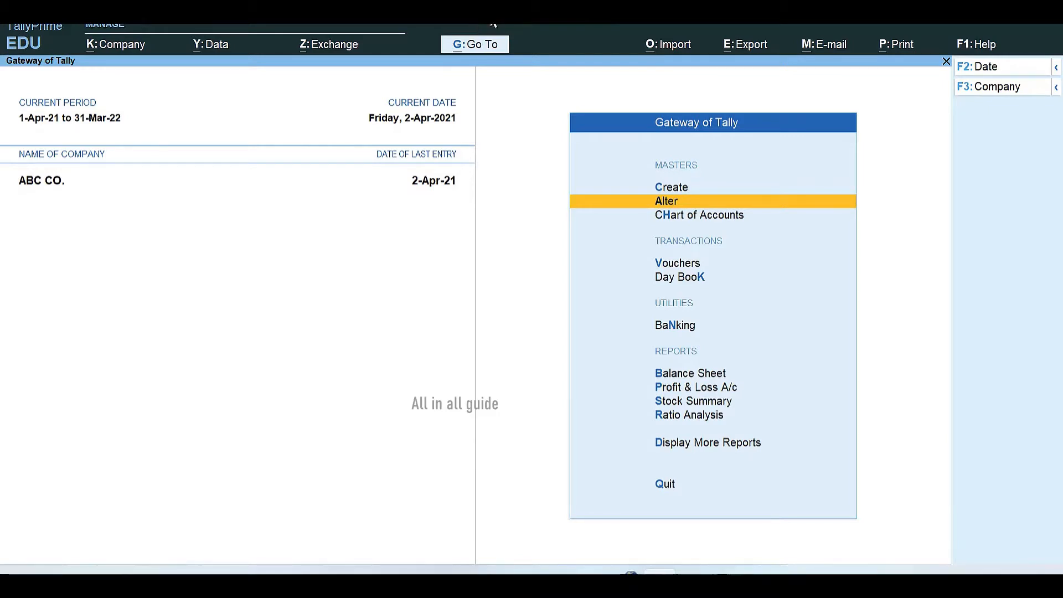
Start a new Sales voucher and set its mode to As Voucher
left_click(691, 268)
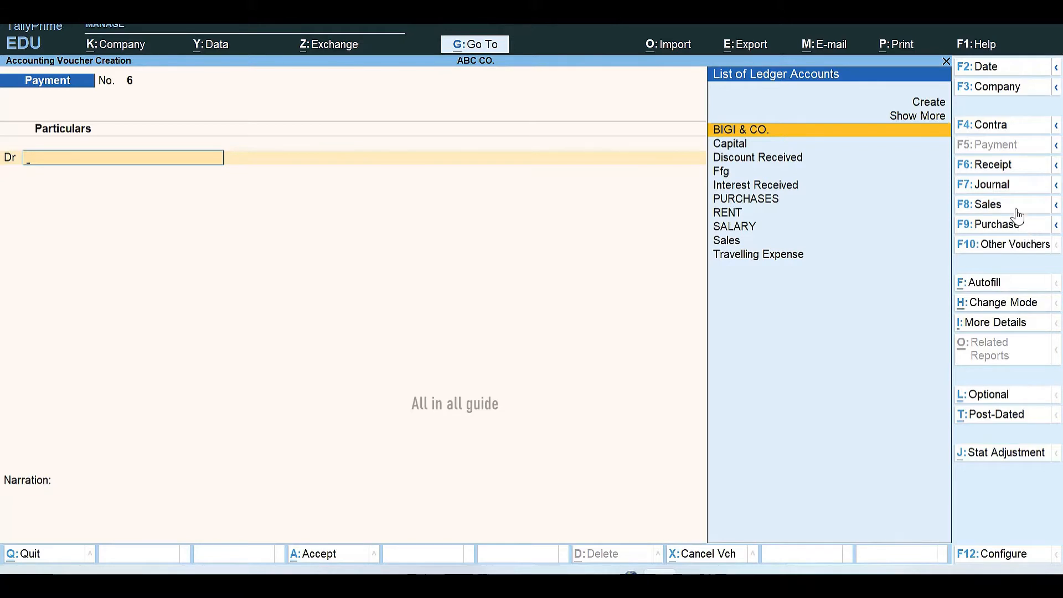
left_click(988, 205)
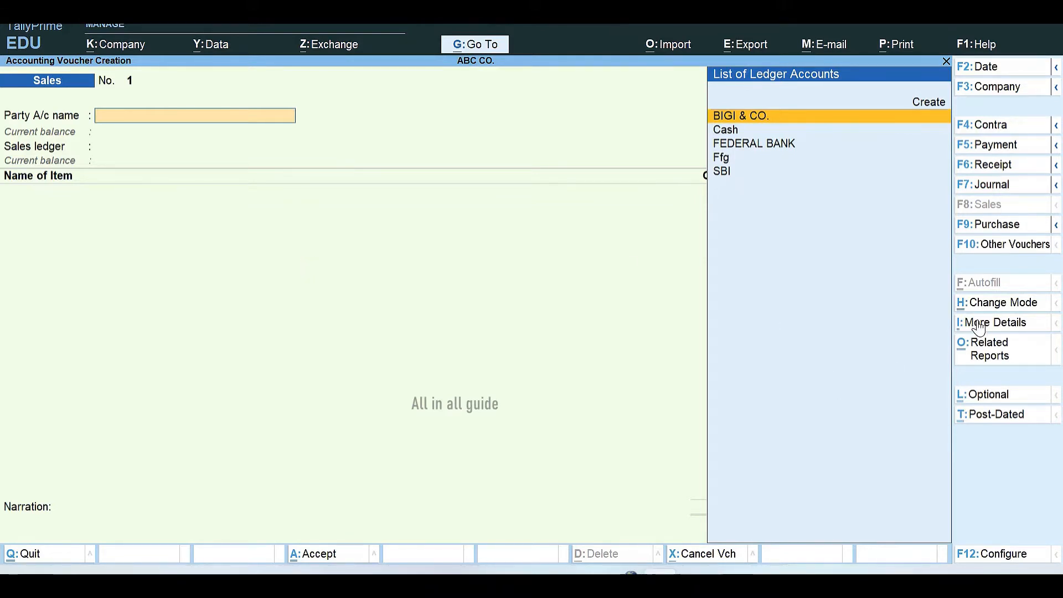
left_click(986, 304)
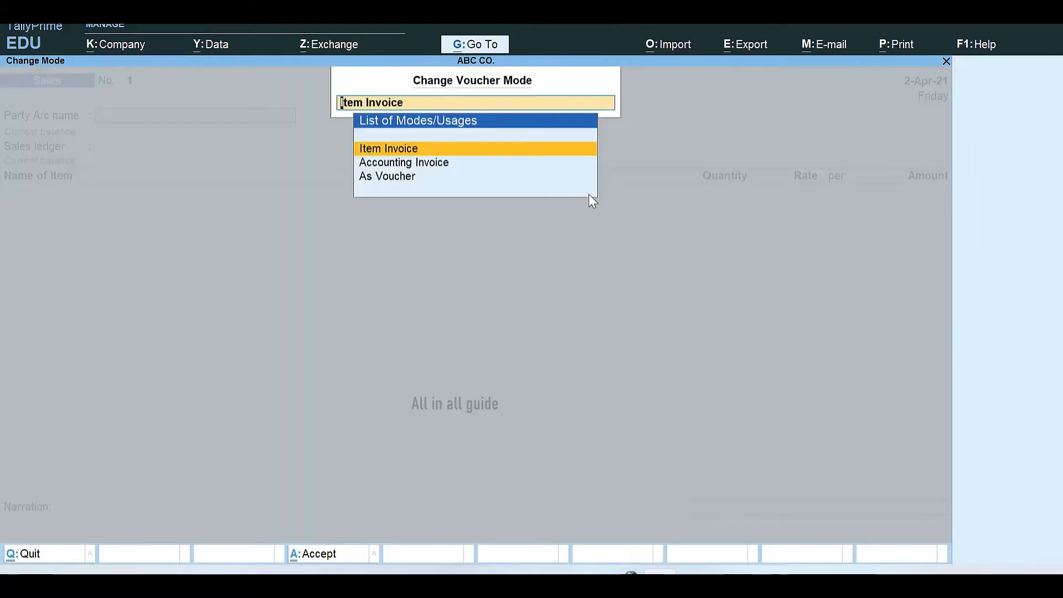
left_click(390, 179)
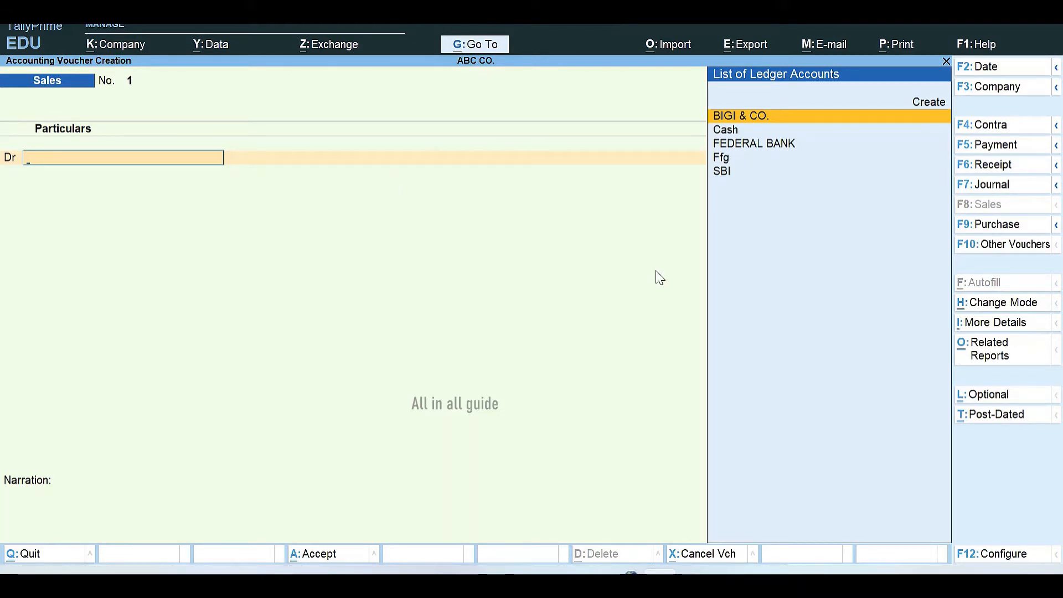
Switch the sales voucher to Item Invoice mode, and view the ledger creation form for the party account before closing it
left_click(1024, 305)
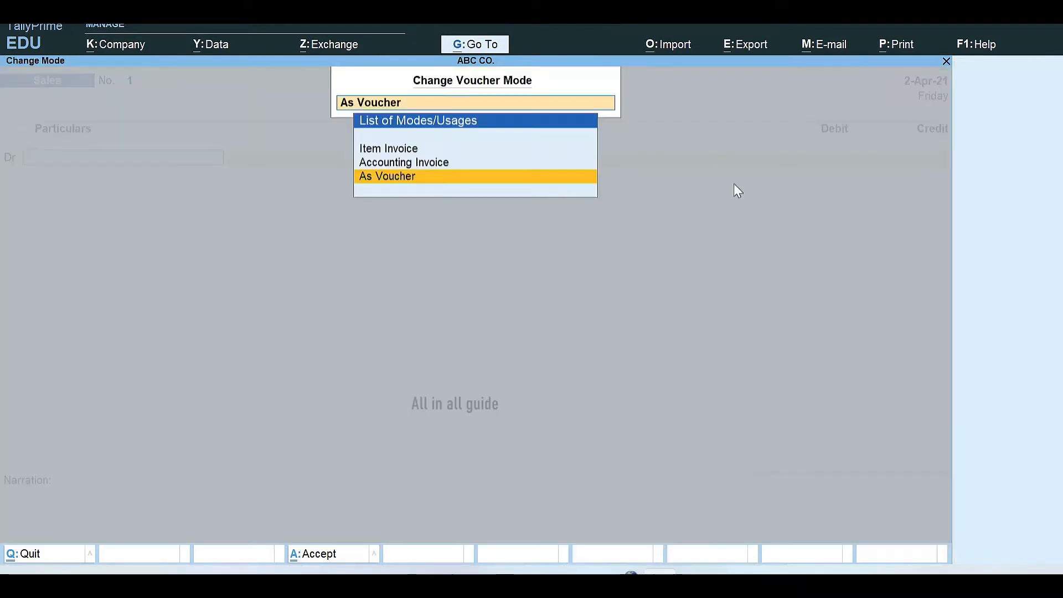
left_click(401, 149)
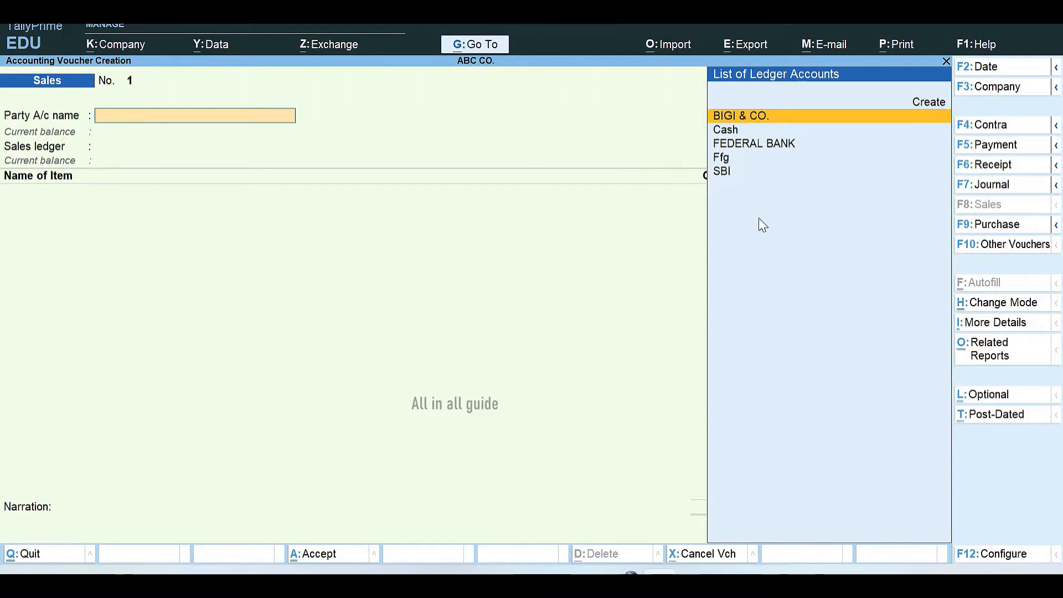
key("alt+c")
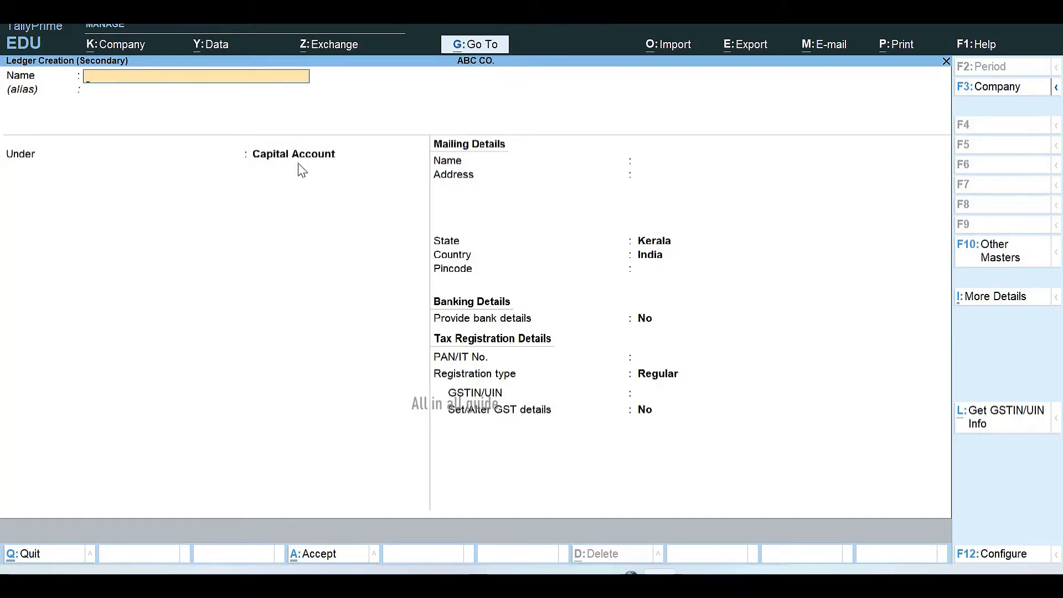
key("ctrl+q")
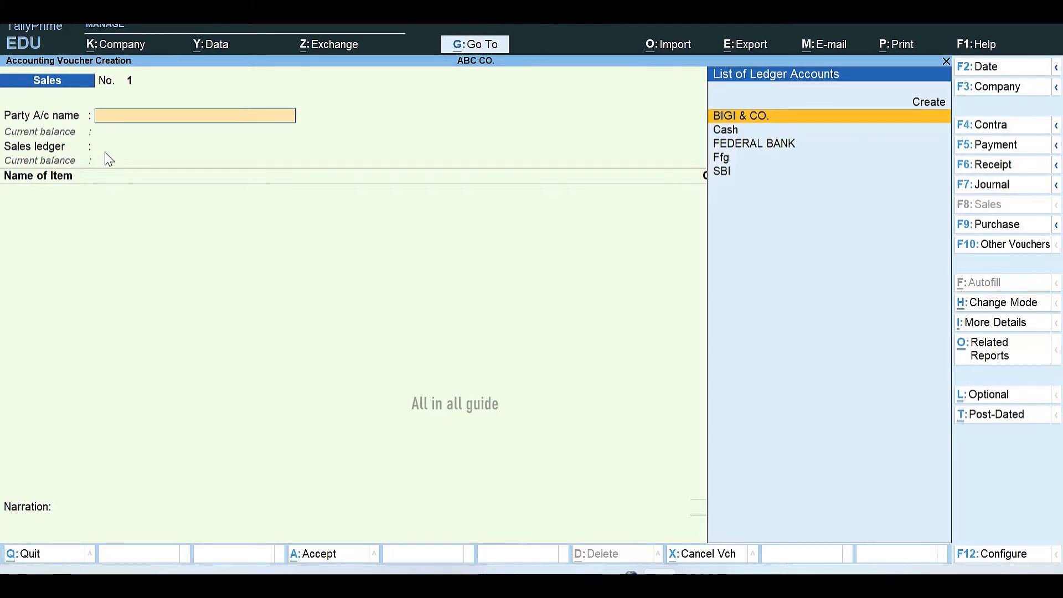
Choose BIGI & CO. as the party account and accept its dispatch details left blank
key("Return")
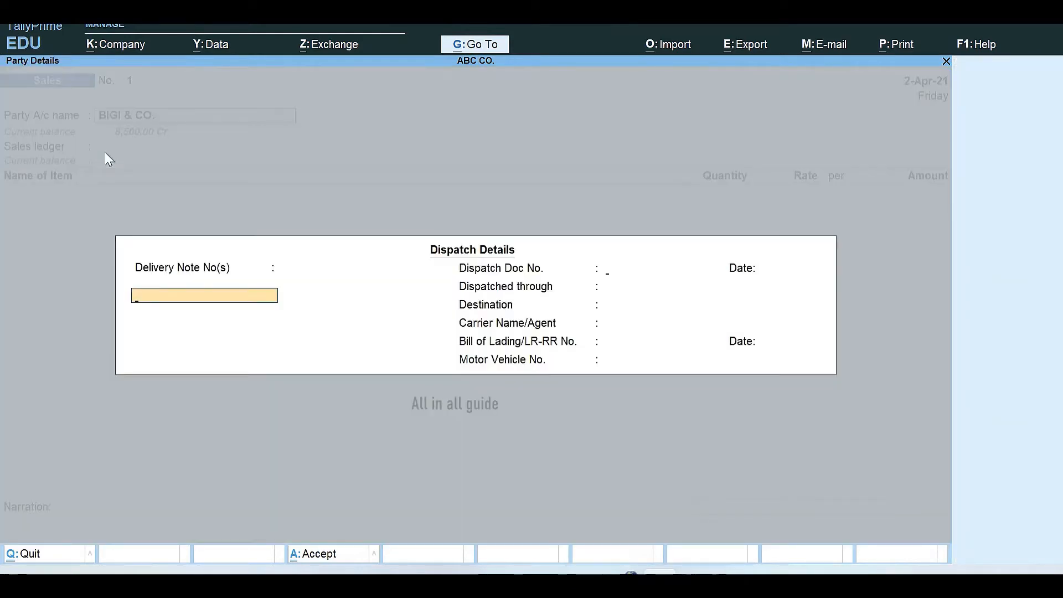
key("Return")
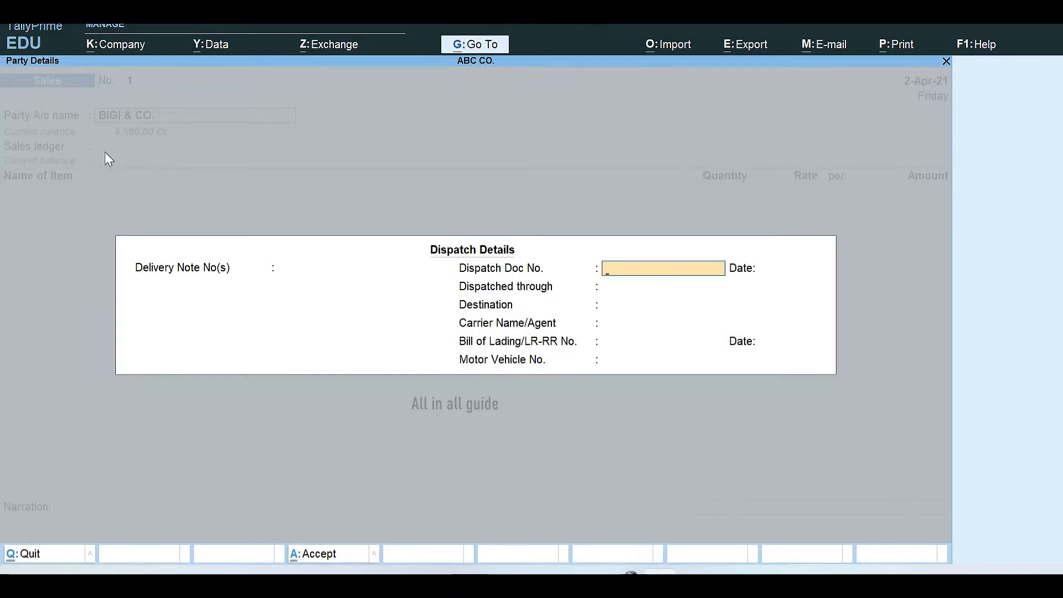
key("Return")
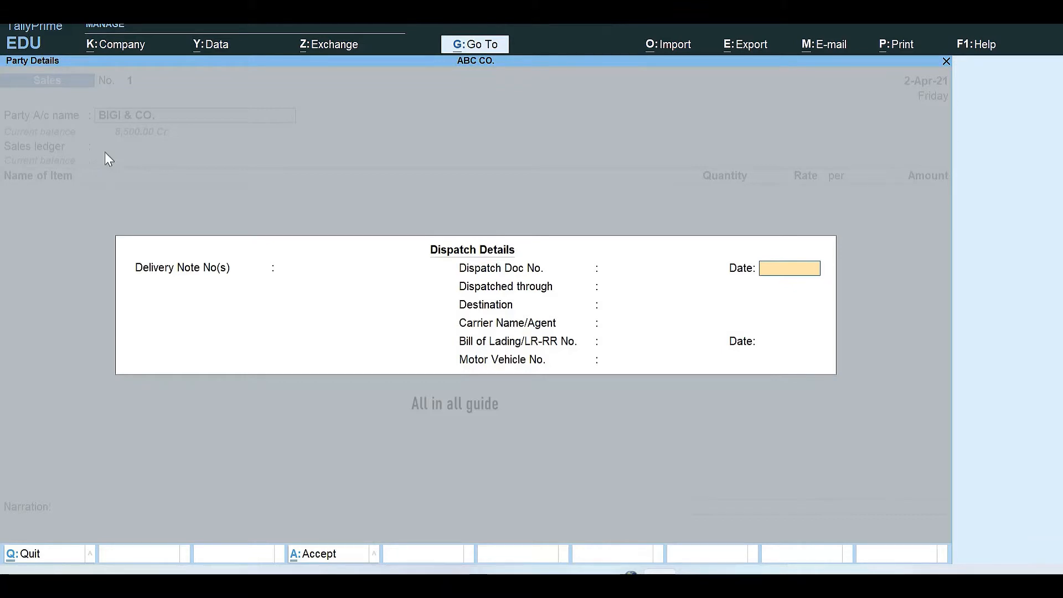
key("ctrl+a")
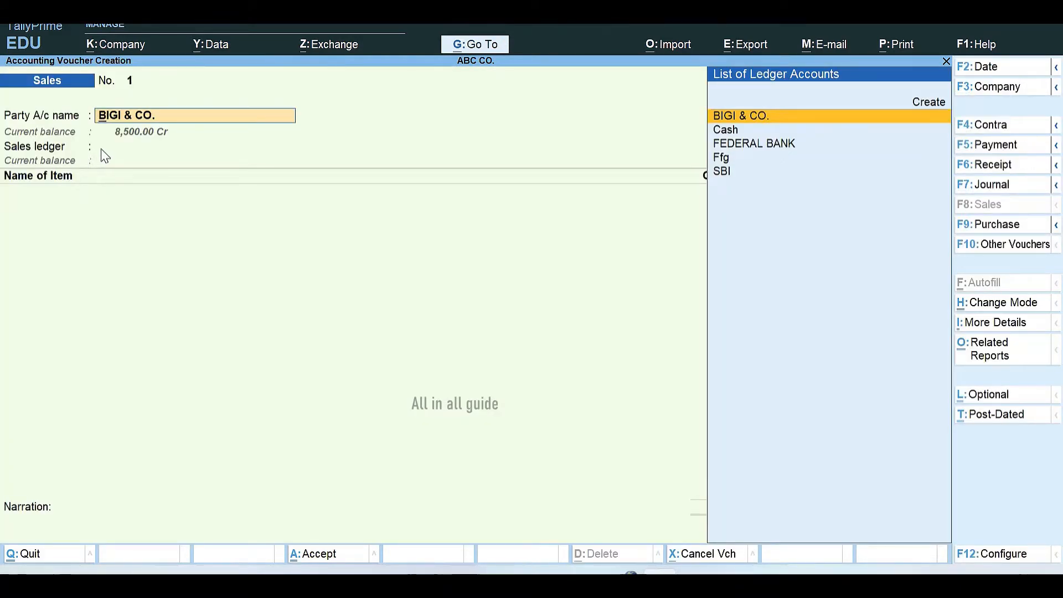
Set the voucher's sales ledger to Sales
left_click(102, 148)
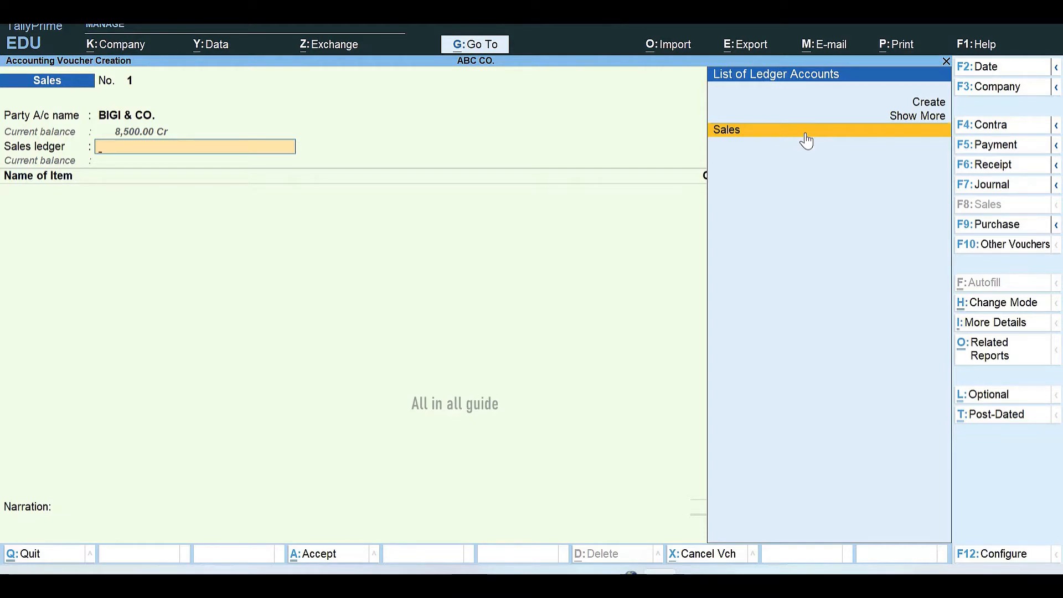
key("alt+c")
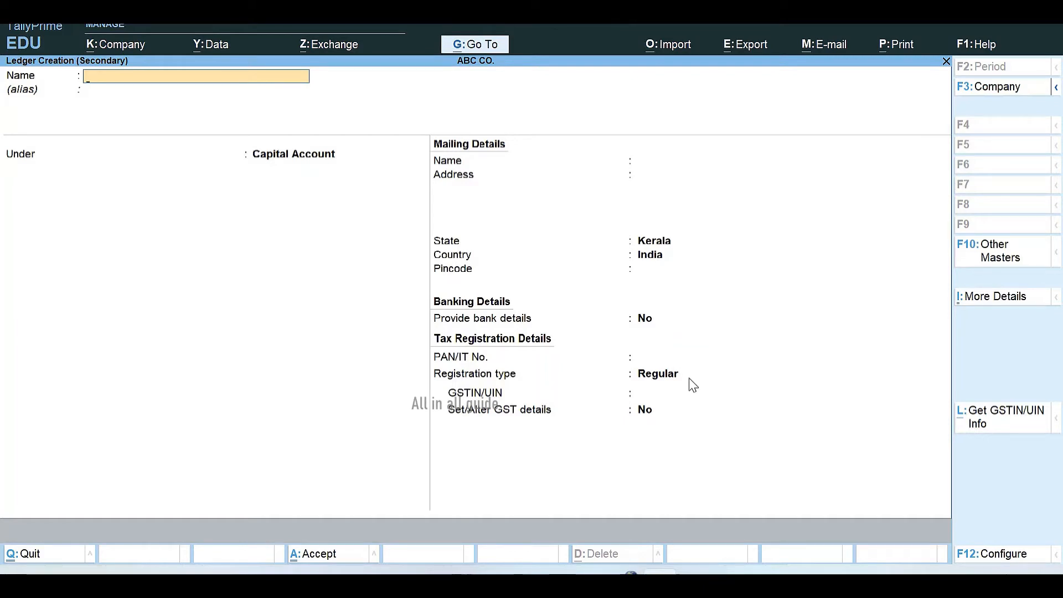
key("ctrl")
key("ctrl+q")
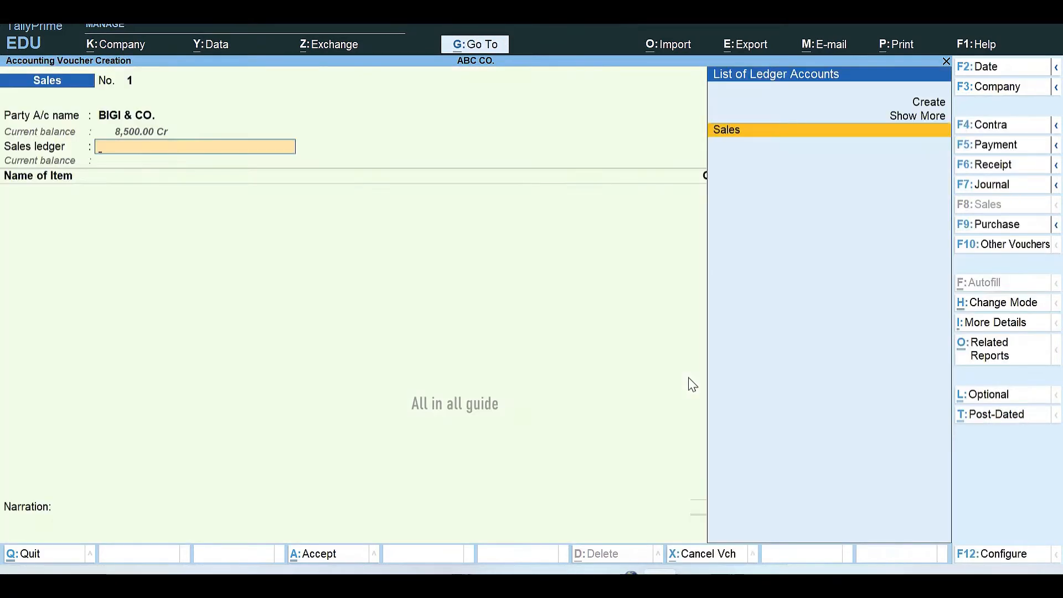
key("Return")
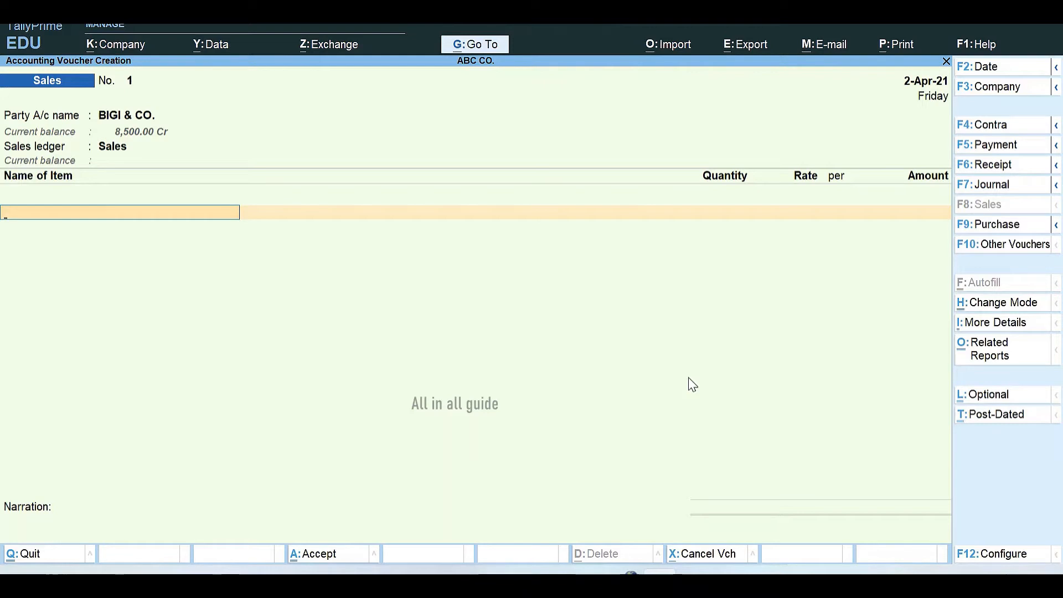
key("ctrl")
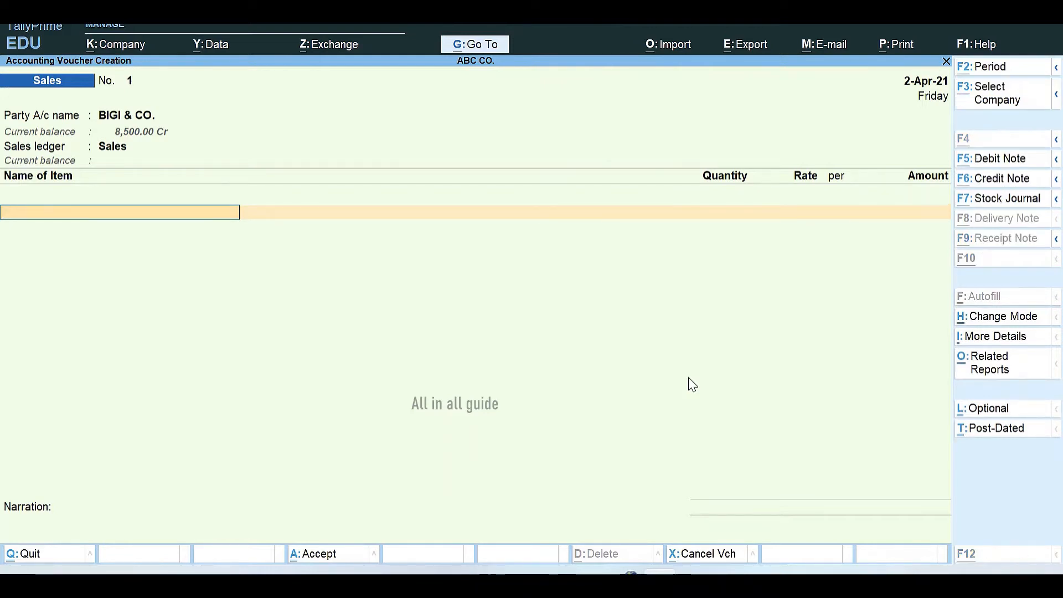
Begin creating a stock item for the voucher's item line, named Demo Item and placed under Primary
key("alt+c")
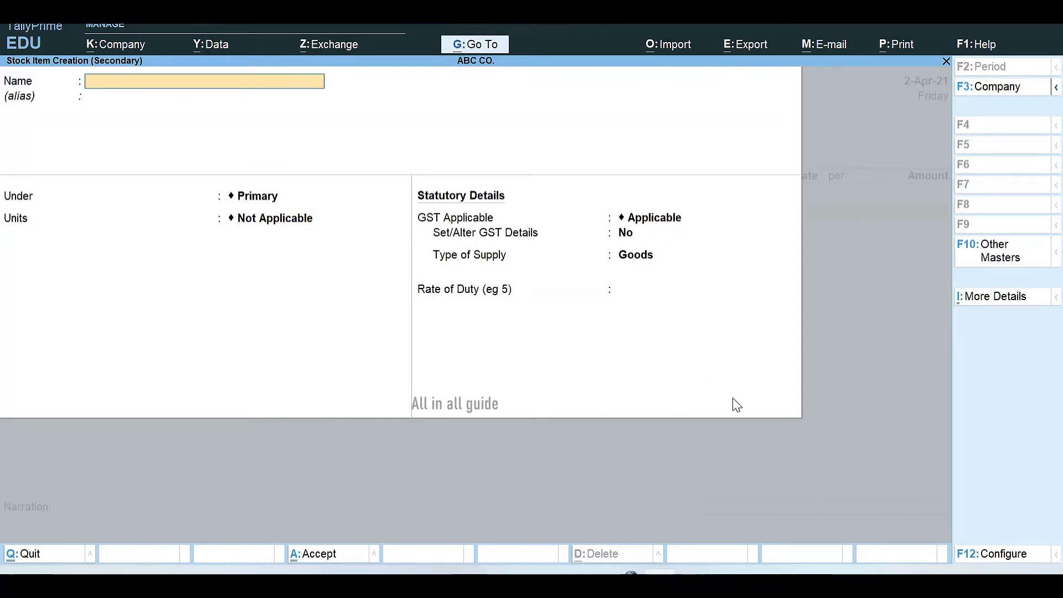
key("ctrl+q")
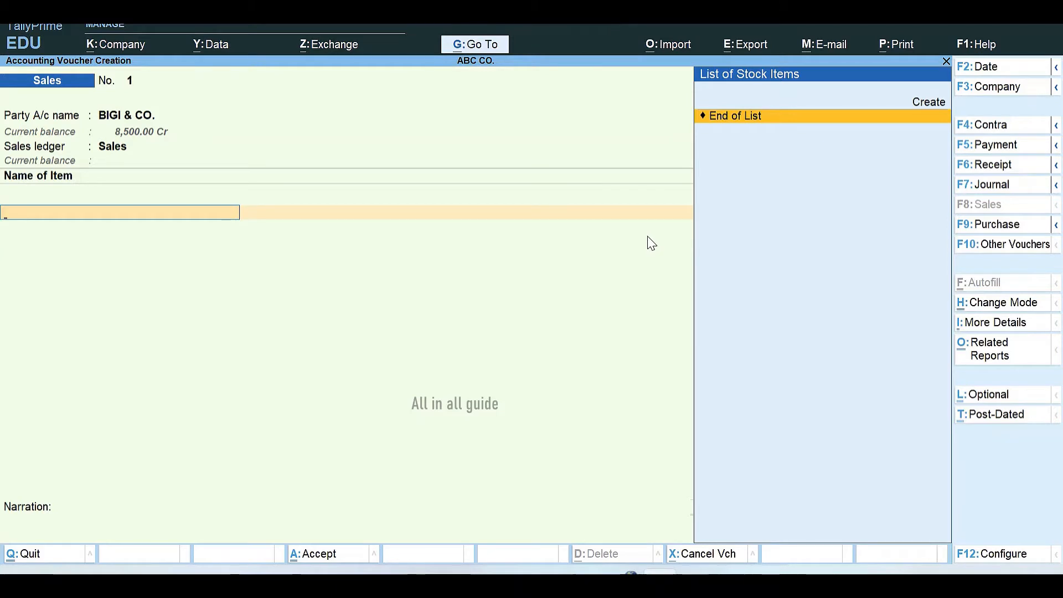
key("alt+c")
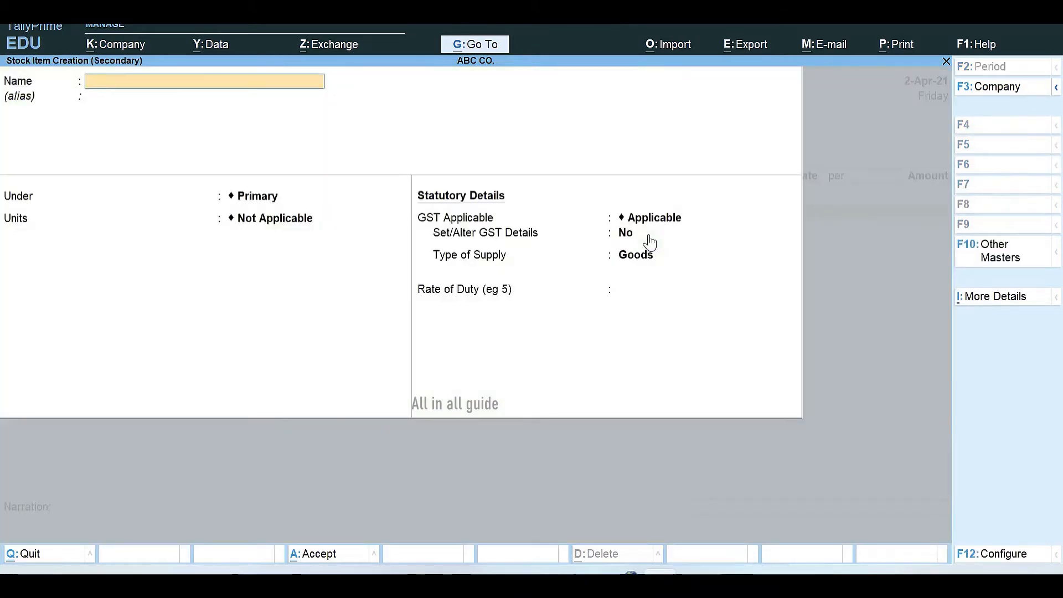
type("Demo item")
key("Return")
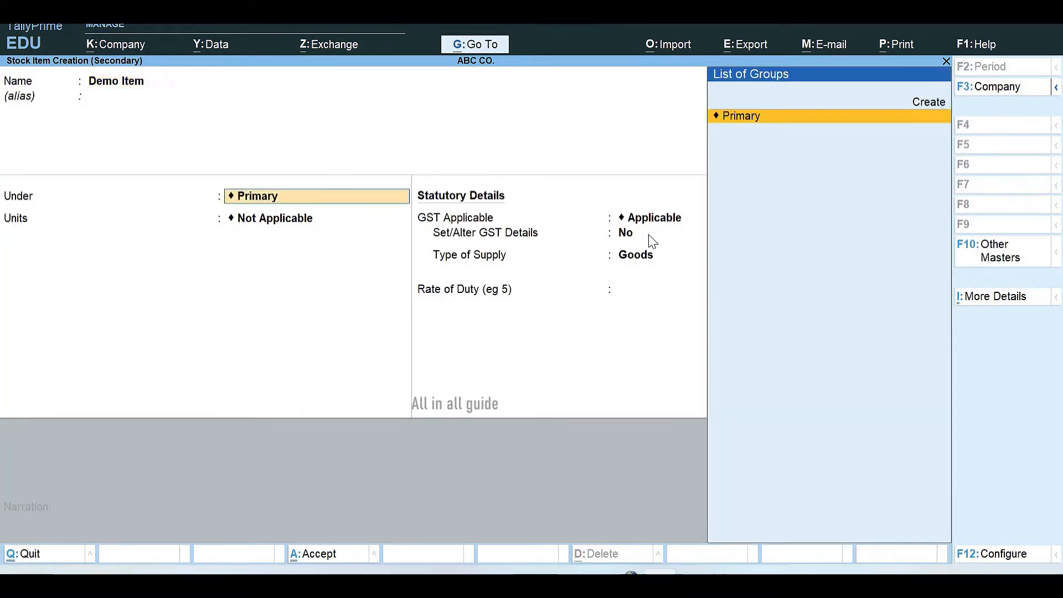
key("Return")
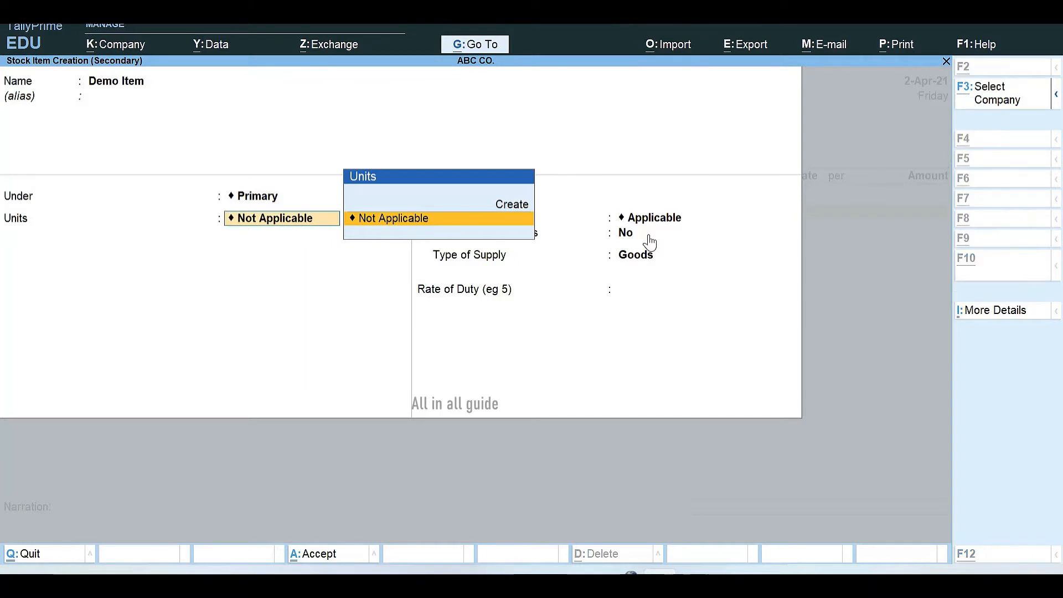
Create and assign a simple unit for the stock item with symbol "no." and formal name Number
key("alt+c")
type("no")
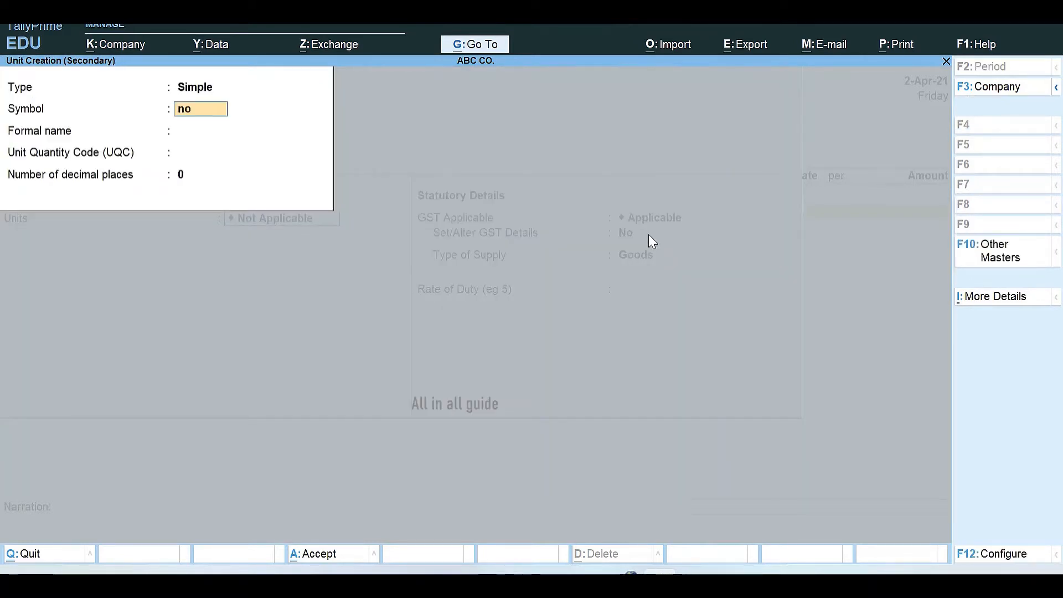
type(".")
key("Return")
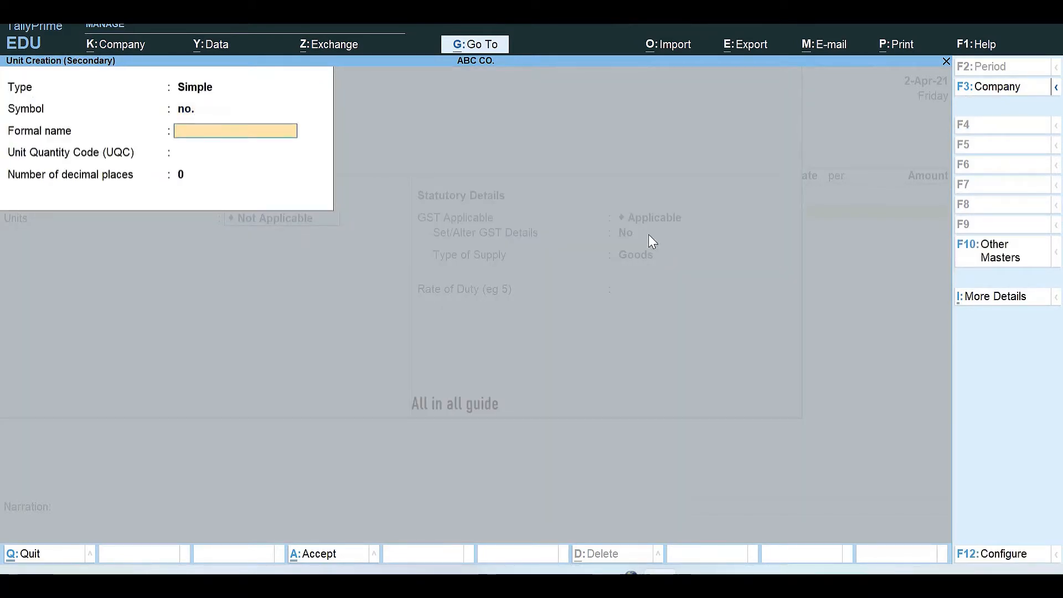
type("Number")
key("Return")
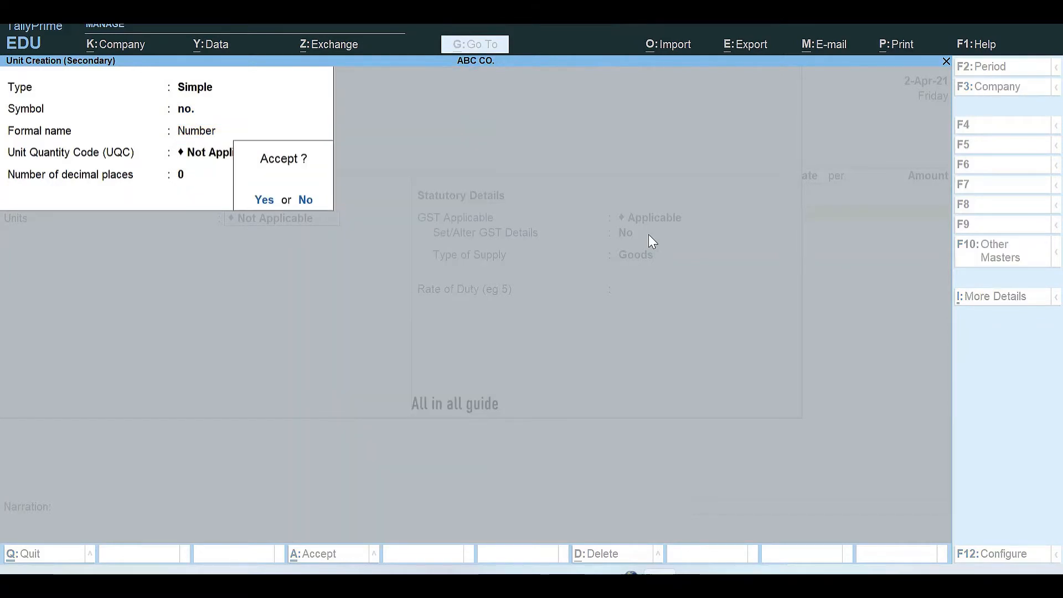
left_click(649, 235)
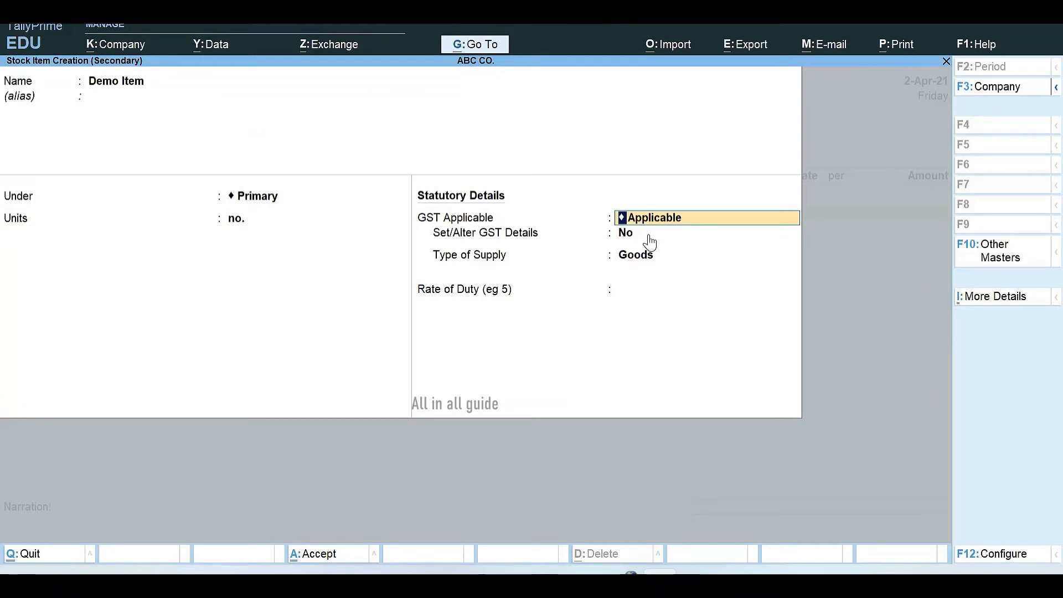
Save Demo Item with GST applicable and Goods as type of supply, leaving the duty rate and its voucher line's quantity blank
key("Return")
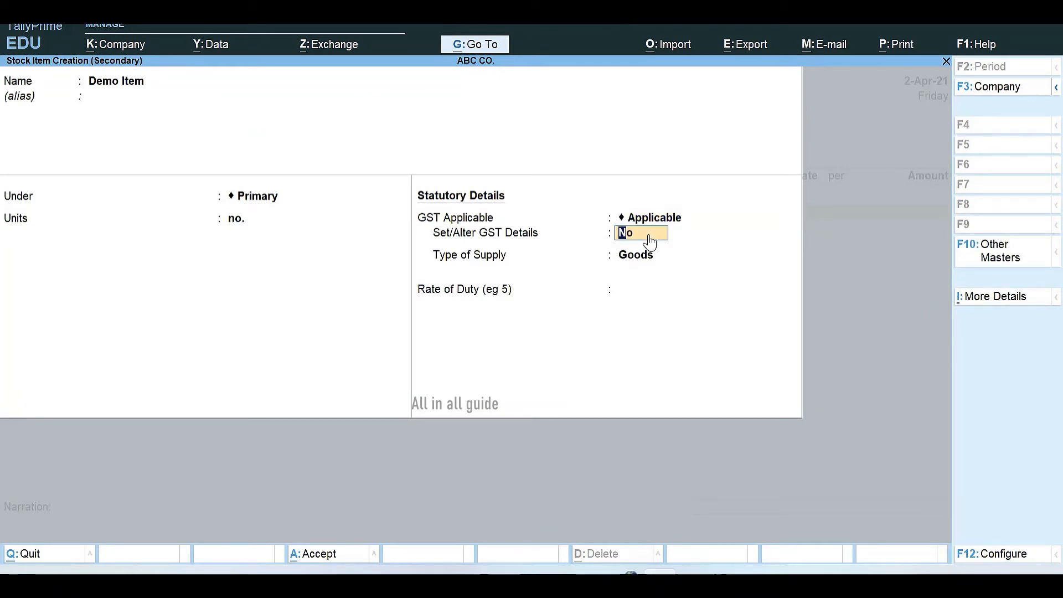
key("Return")
key("Return")
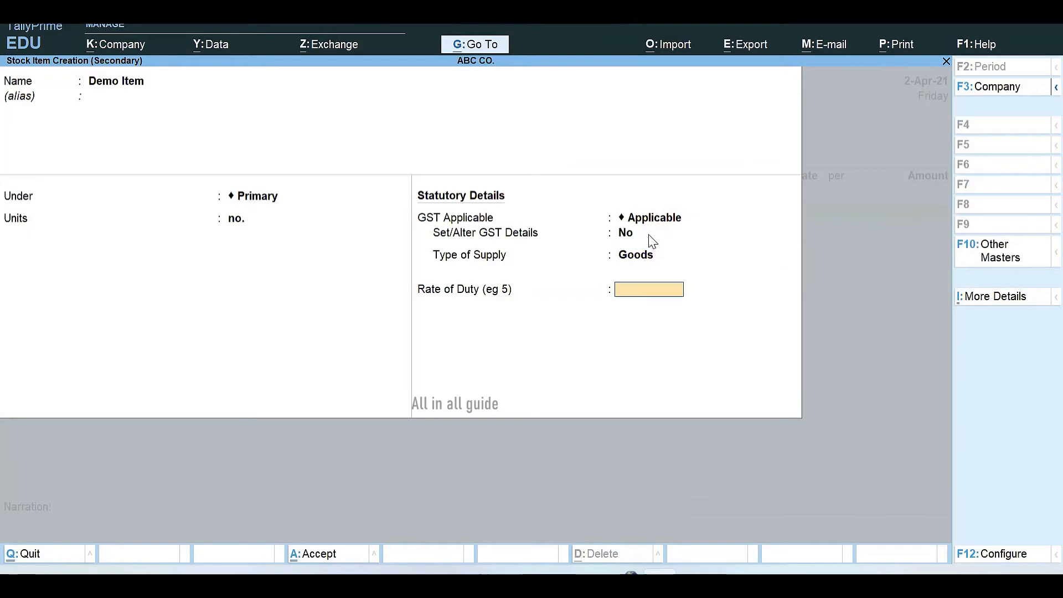
key("Return")
key("Return")
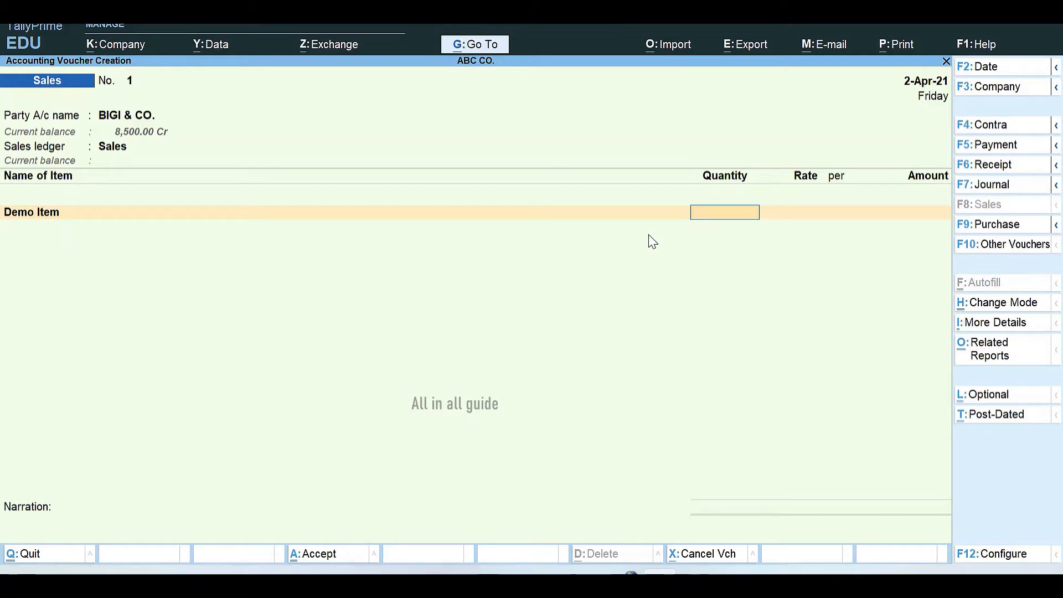
key("Return")
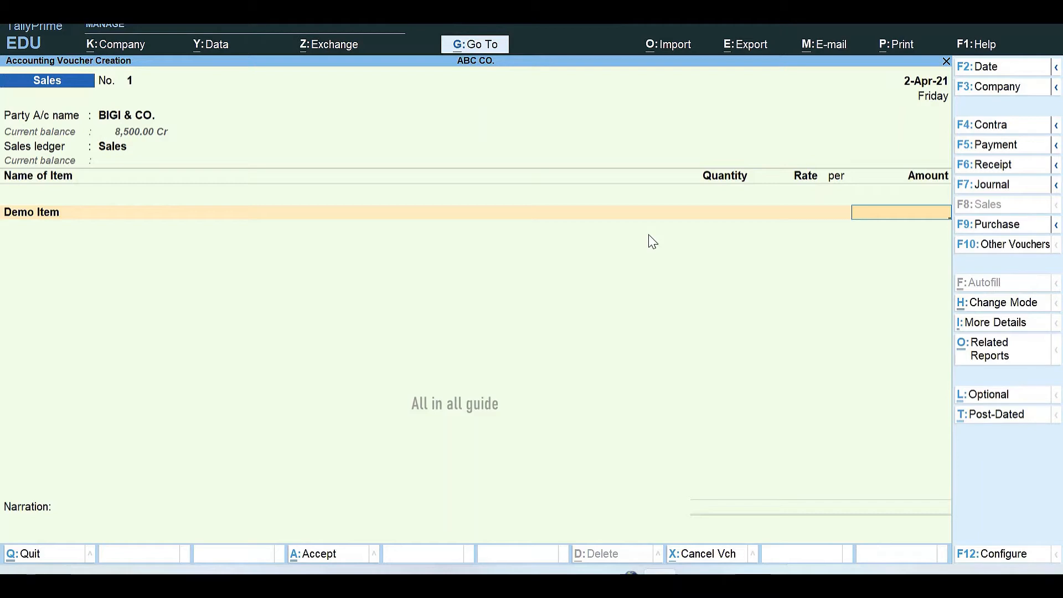
key("Return")
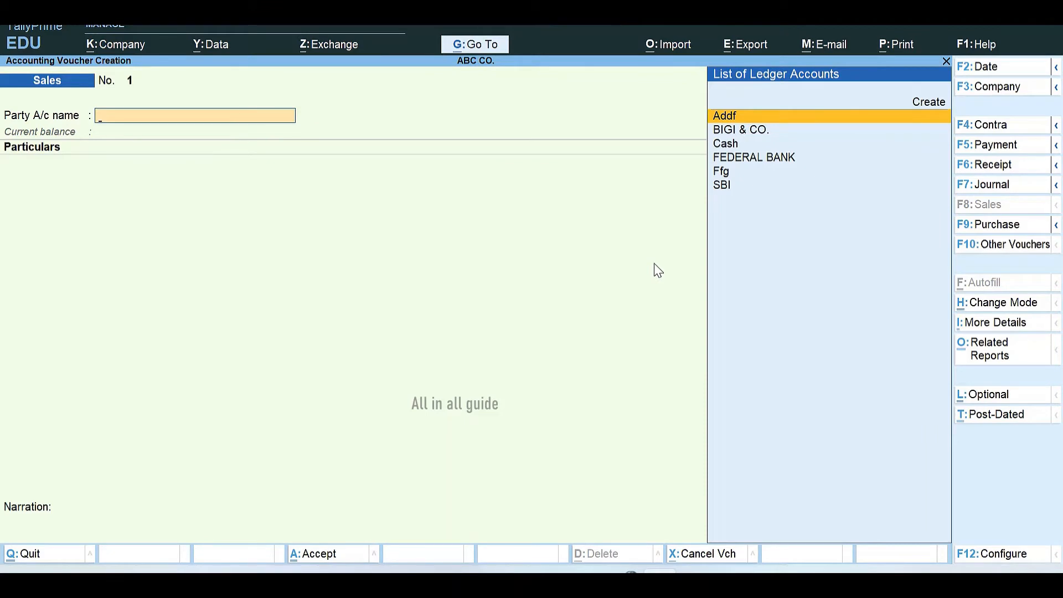
Change the sales voucher's mode to As Voucher and select Cash as the debit account
left_click(990, 305)
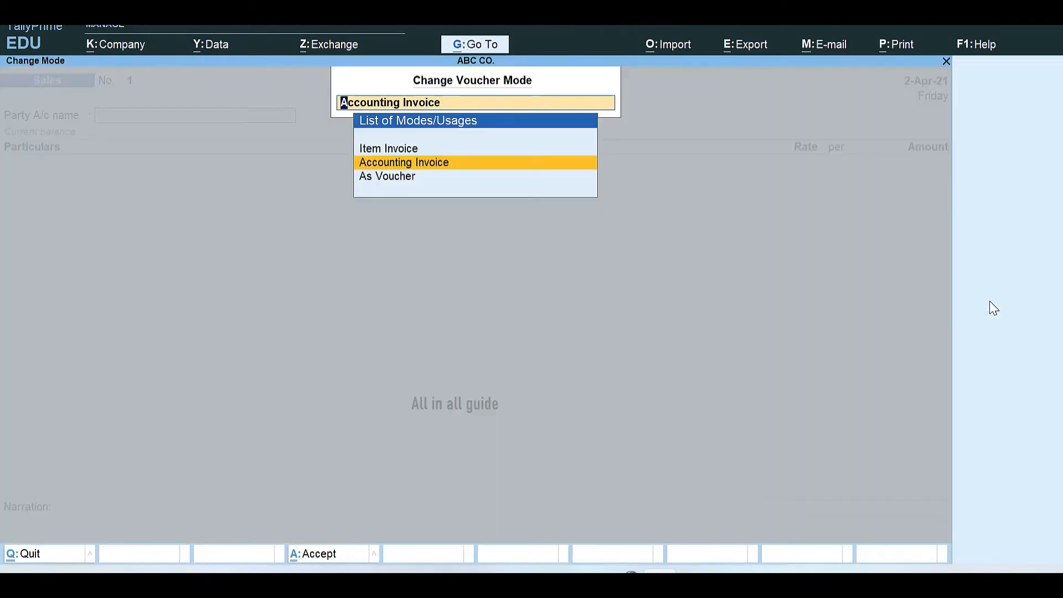
left_click(395, 177)
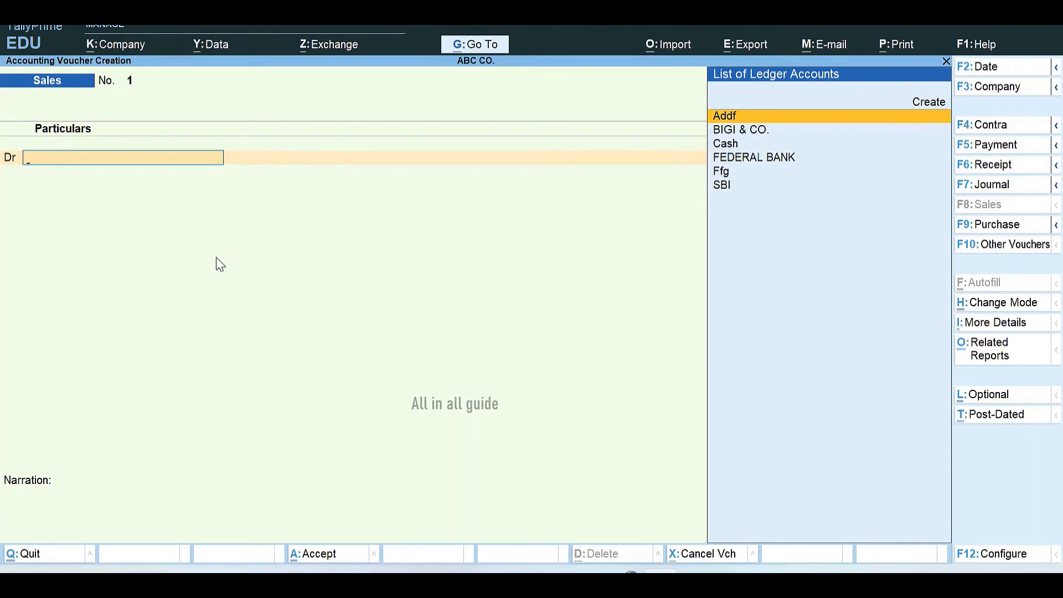
key("Down")
key("Down")
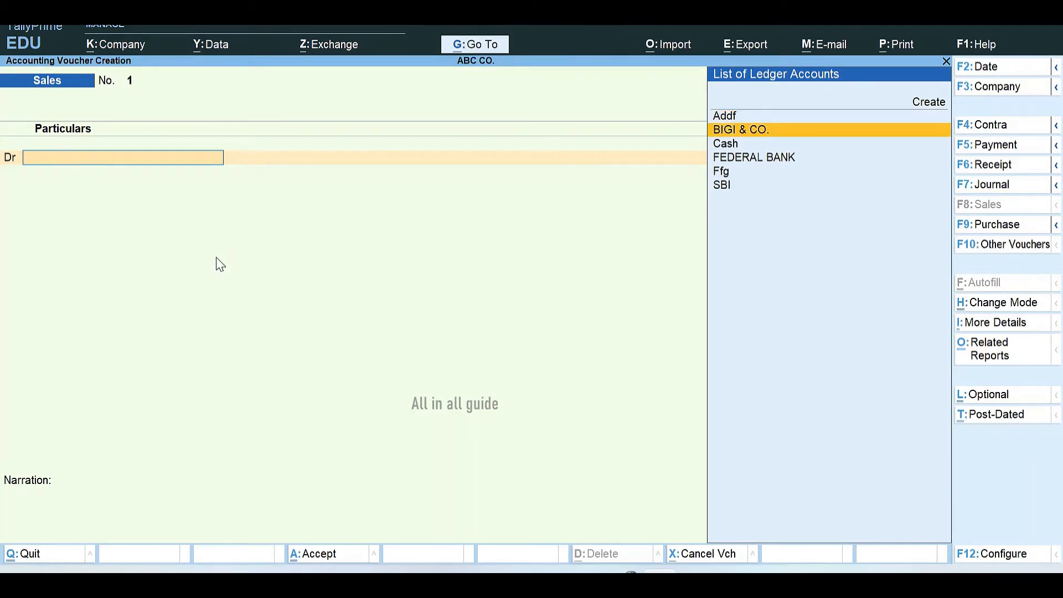
key("Return")
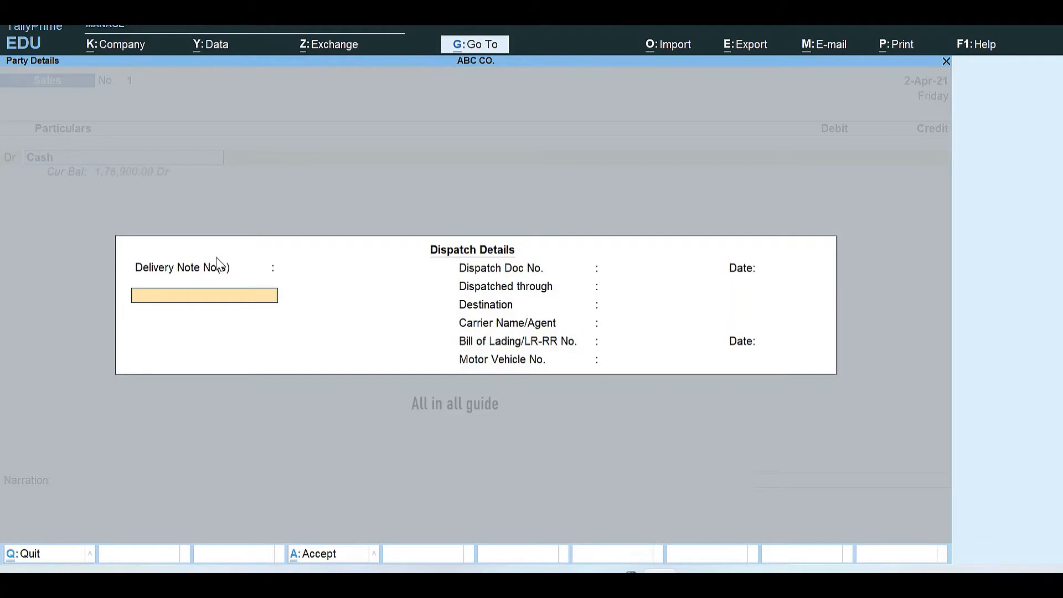
Leave the dispatch details blank for the Cash debit entry, continuing to the party details
key("Return")
key("Return")
key("Return")
key("Return")
key("Return")
key("Return")
key("Return")
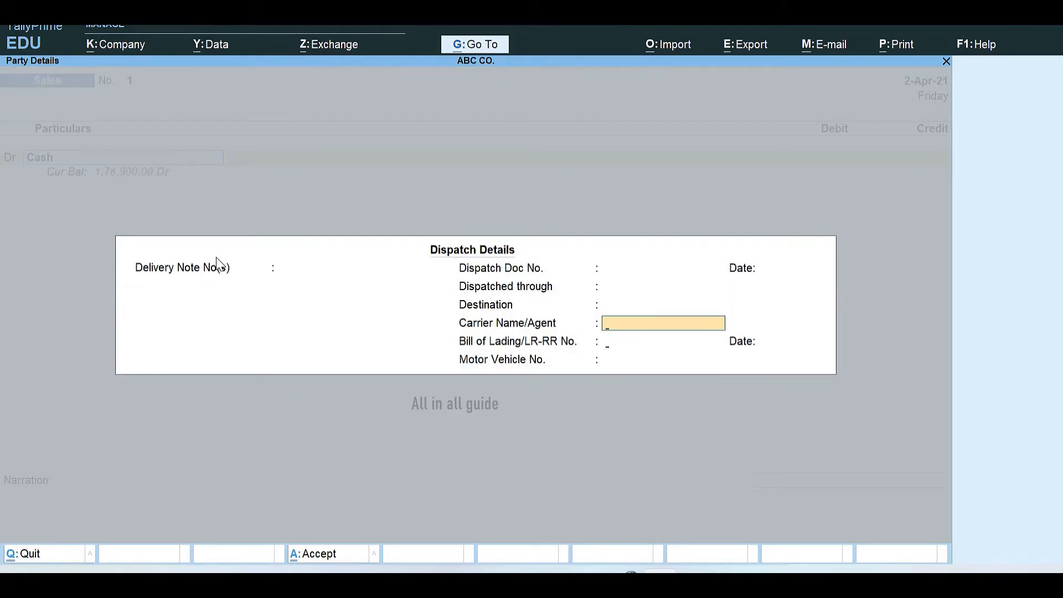
key("Return")
key("Return")
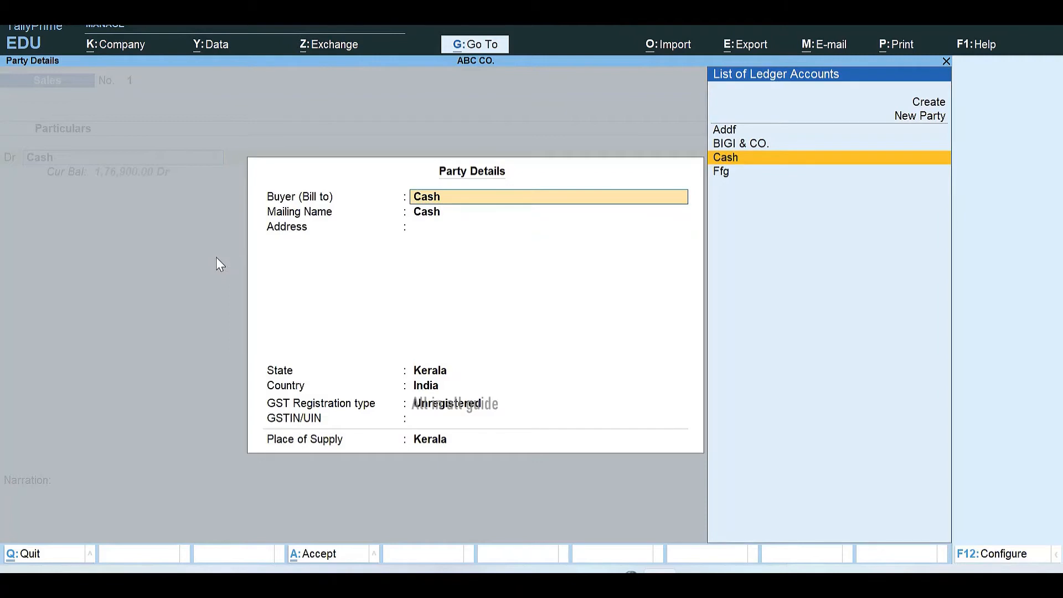
Accept the party details for Cash with the default buyer, state, country and GST registration type
key("Return")
key("Return")
key("Return")
key("Return")
key("Return")
key("Return")
key("Return")
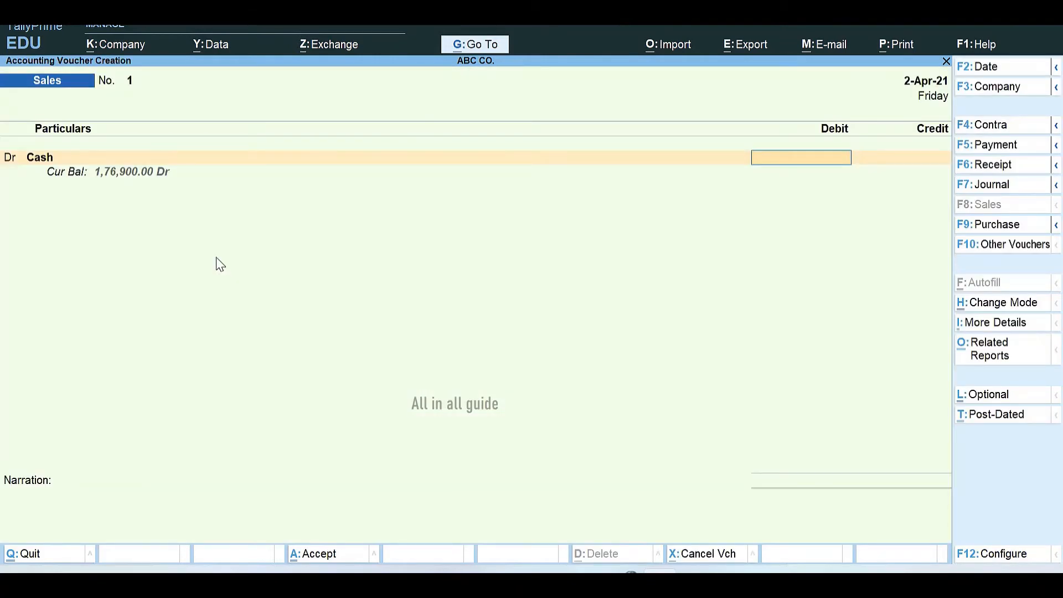
Debit Cash with 2000 and select Sales as the credit account
type("2000")
key("Return")
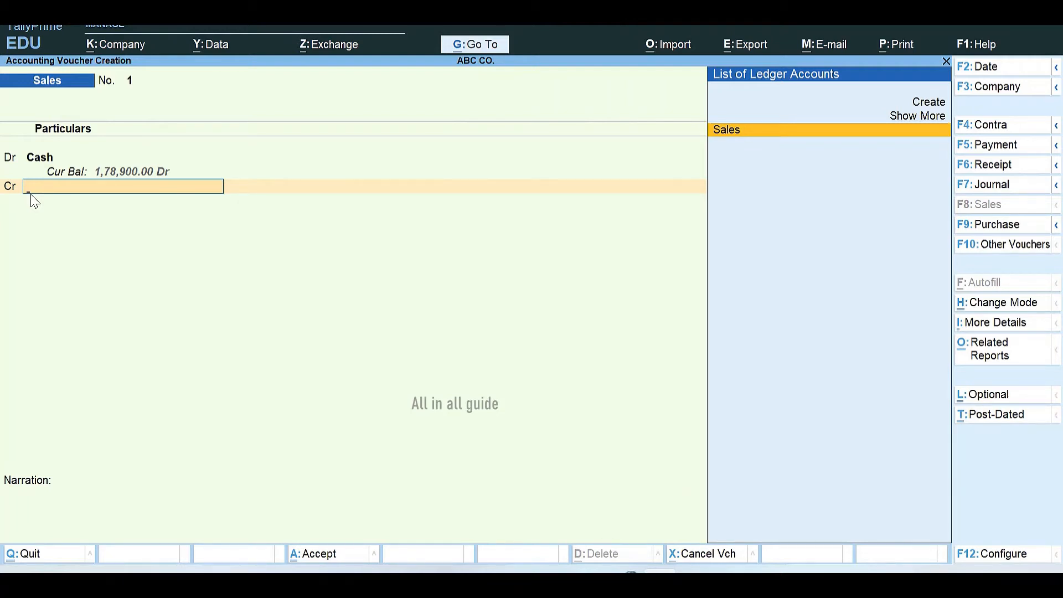
key("Return")
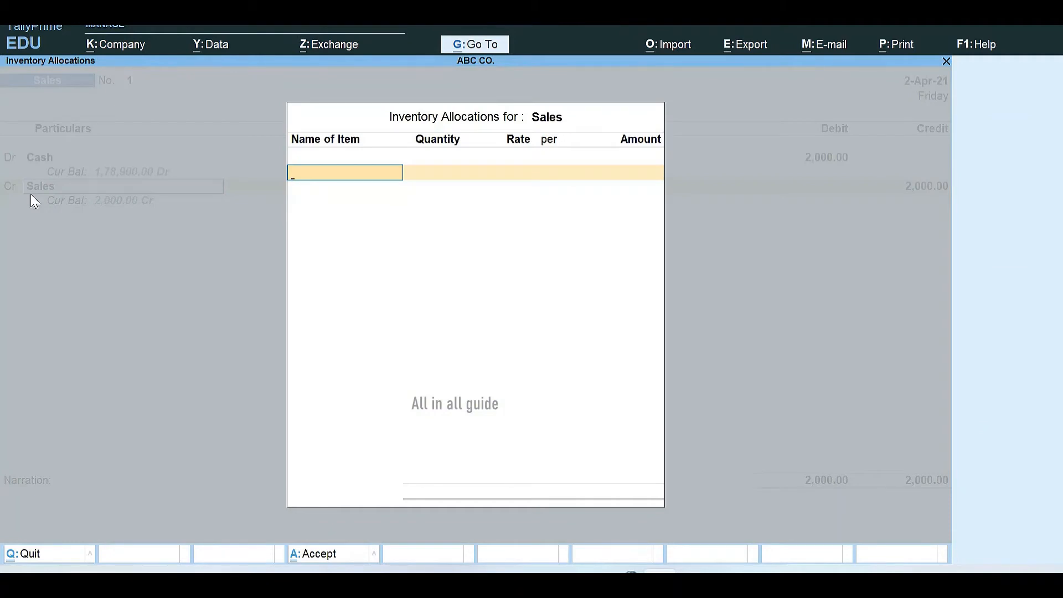
Allocate 5 no. of Demo Item at a rate of 45.00 to Sales and complete the debit and credit lines
type("D")
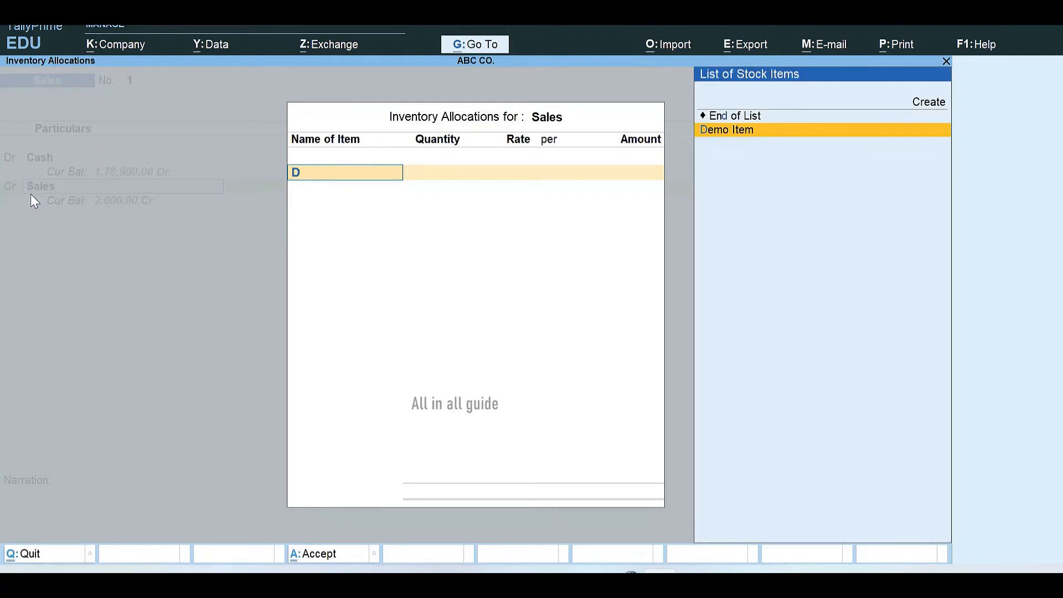
key("Return")
type("5")
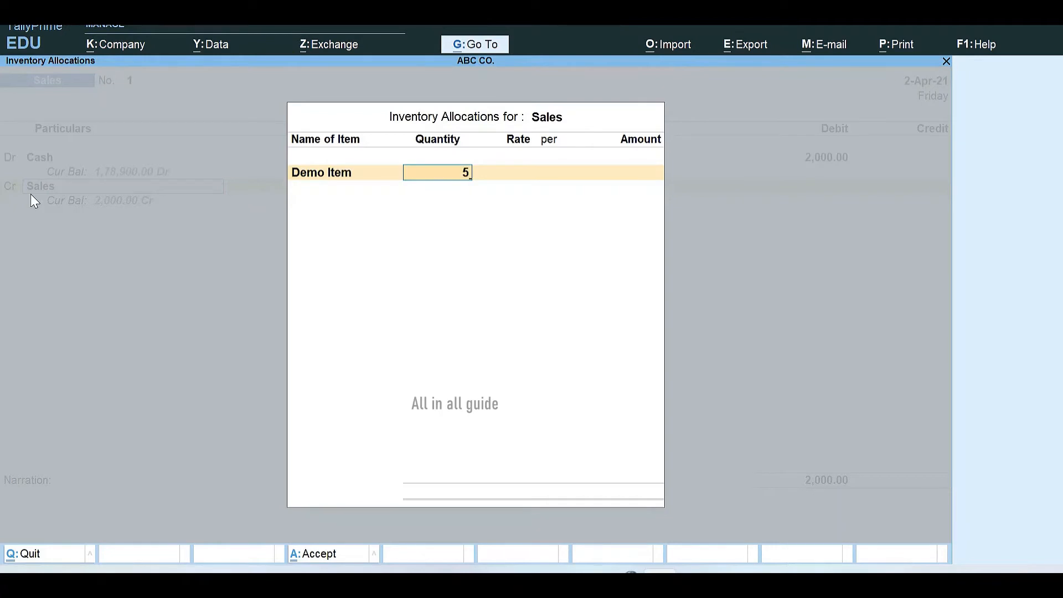
key("Return")
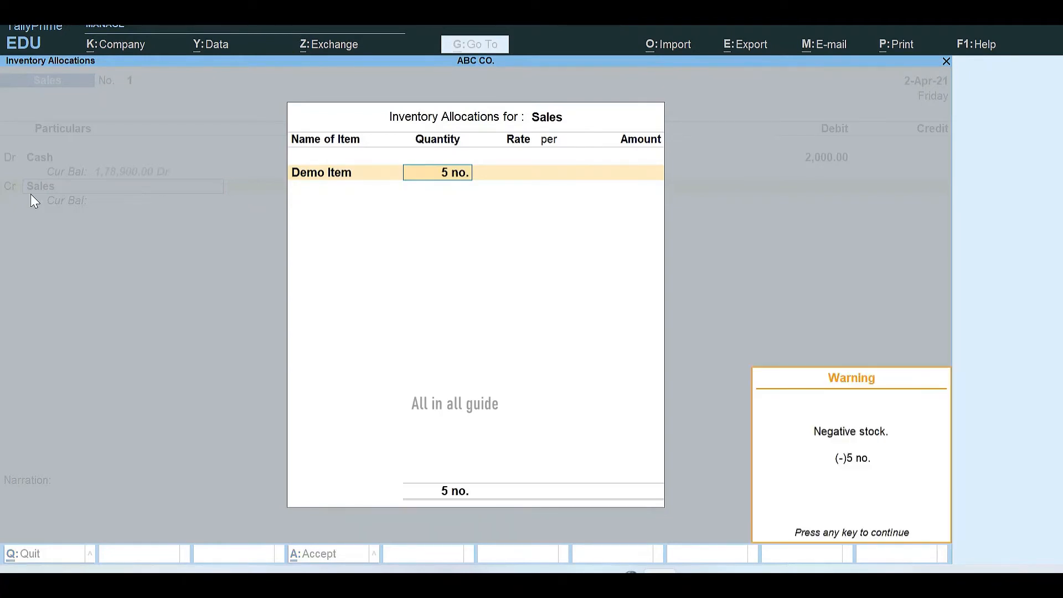
key("Return")
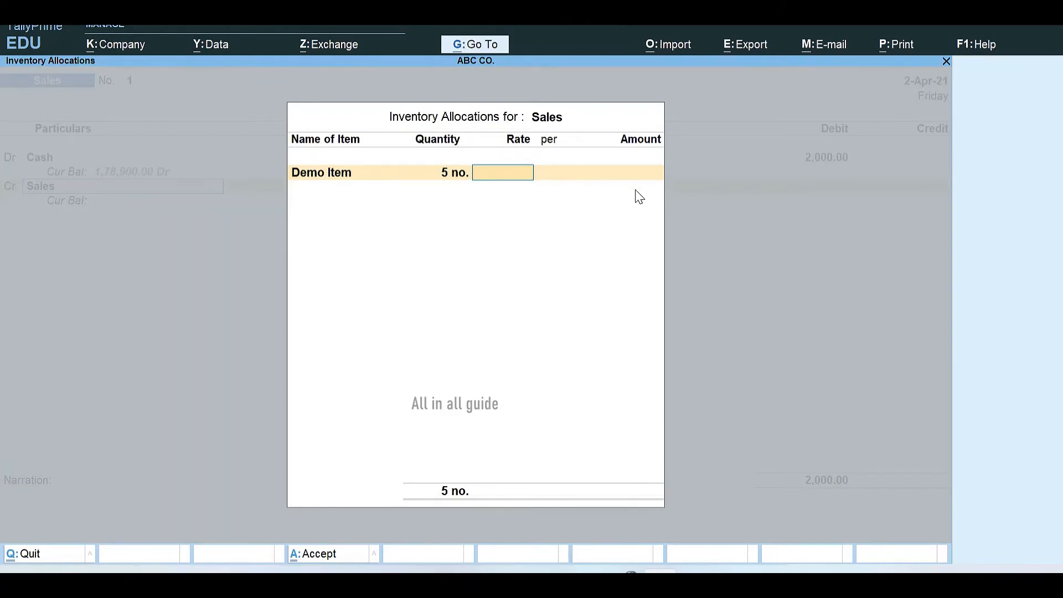
key("ctrl")
key("ctrl+a")
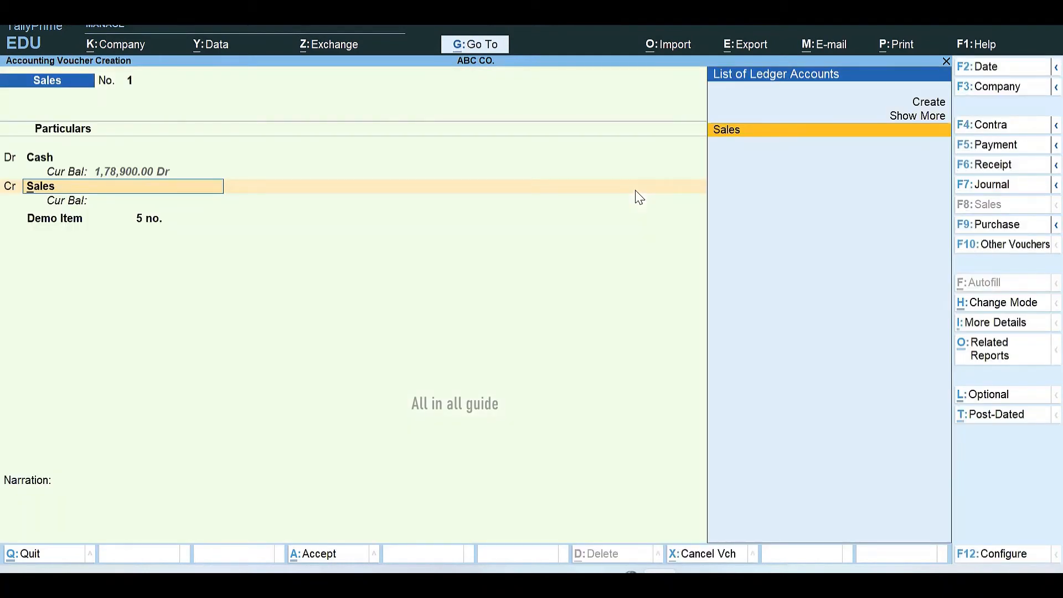
key("Return")
key("Return")
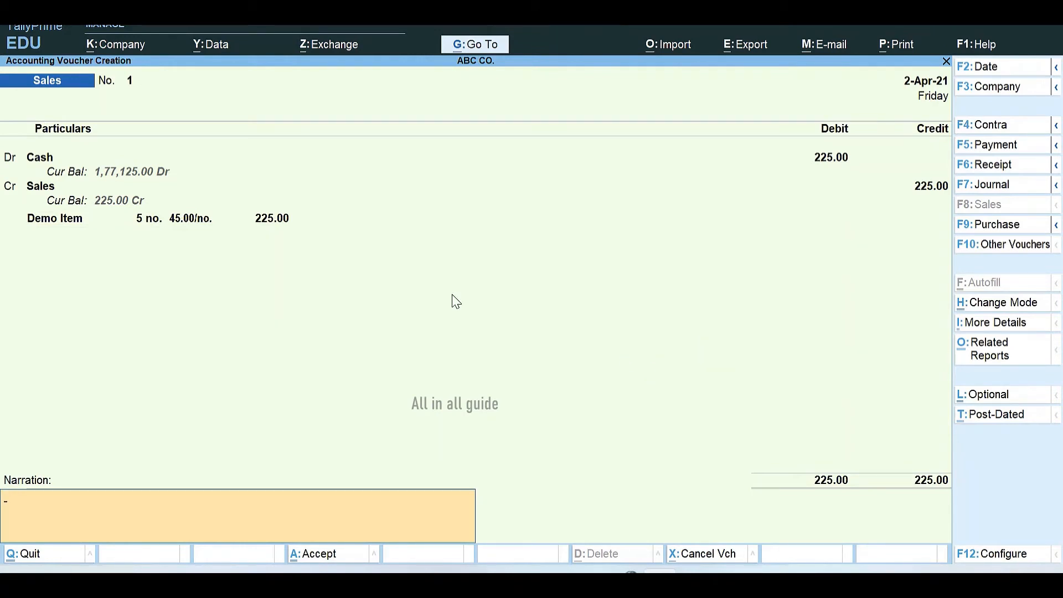
Change the debit account from Cash to Addf and leave its dispatch details blank
left_click(40, 158)
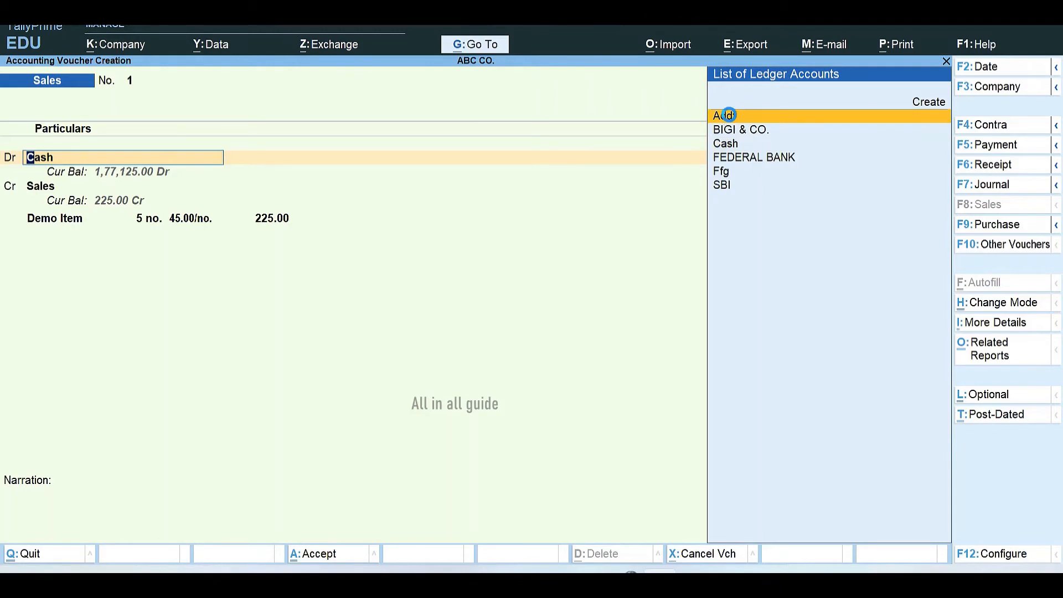
left_click(728, 118)
key("Return")
key("Return")
key("Return")
key("Return")
key("Return")
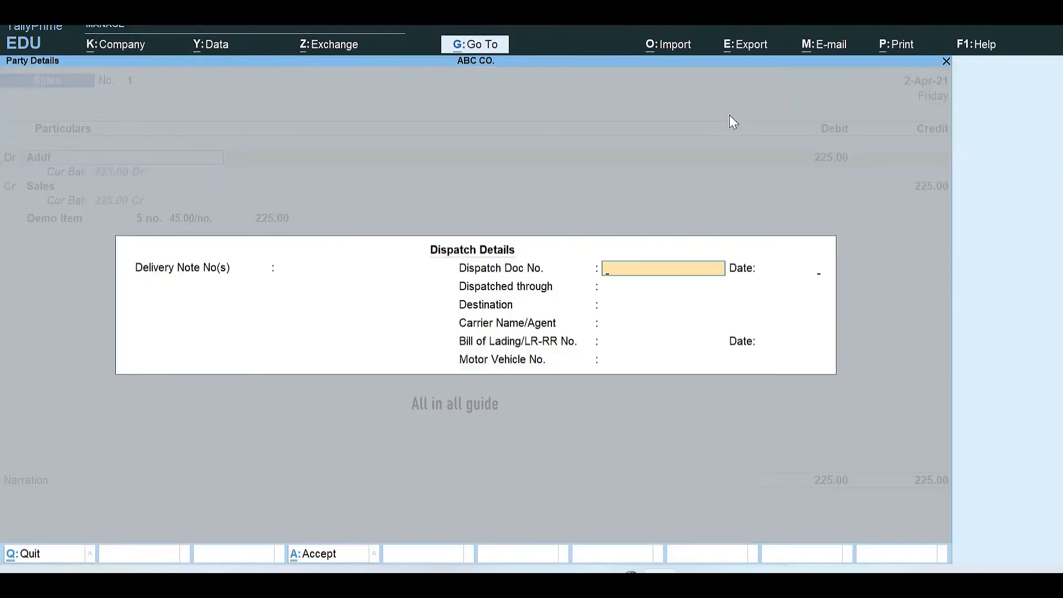
key("Return")
key("Return")
key("Return")
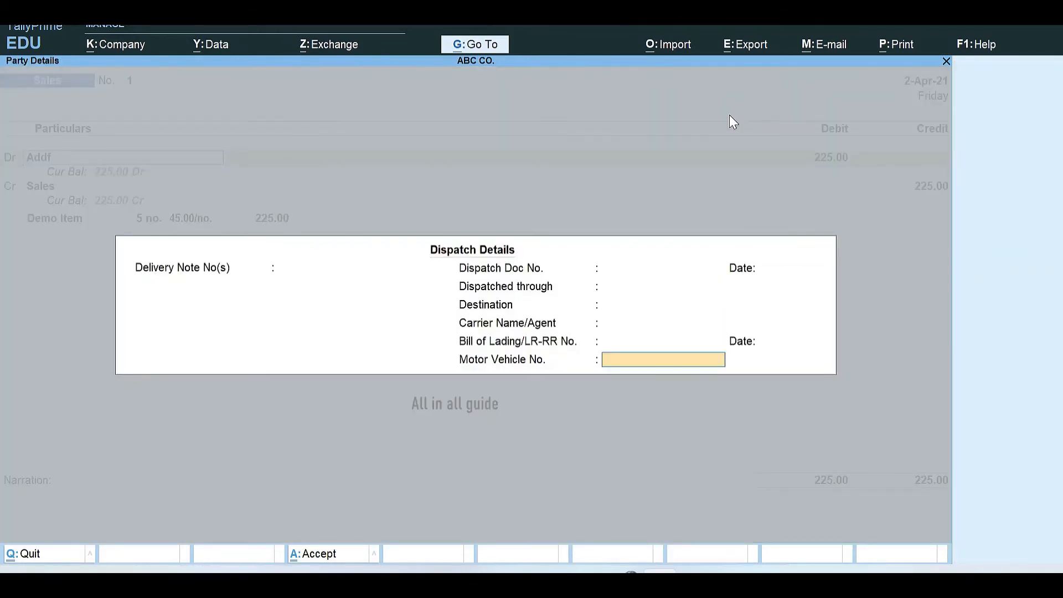
key("Return")
Accept the party details for Addf with their default values, leaving the address and GSTIN/UIN blank
key("Return")
key("Return")
key("Return")
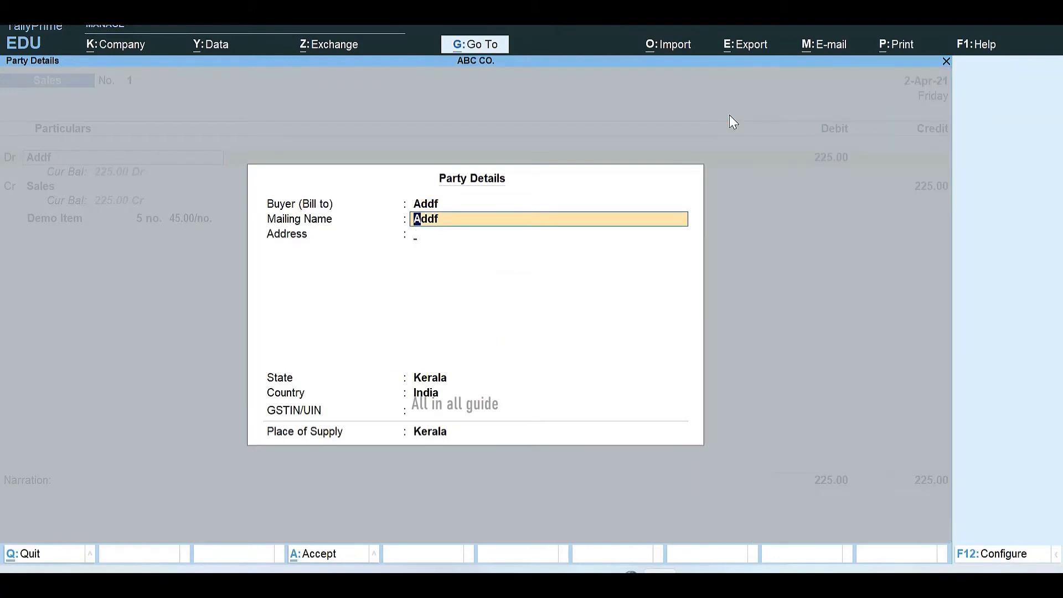
key("Return")
key("Return")
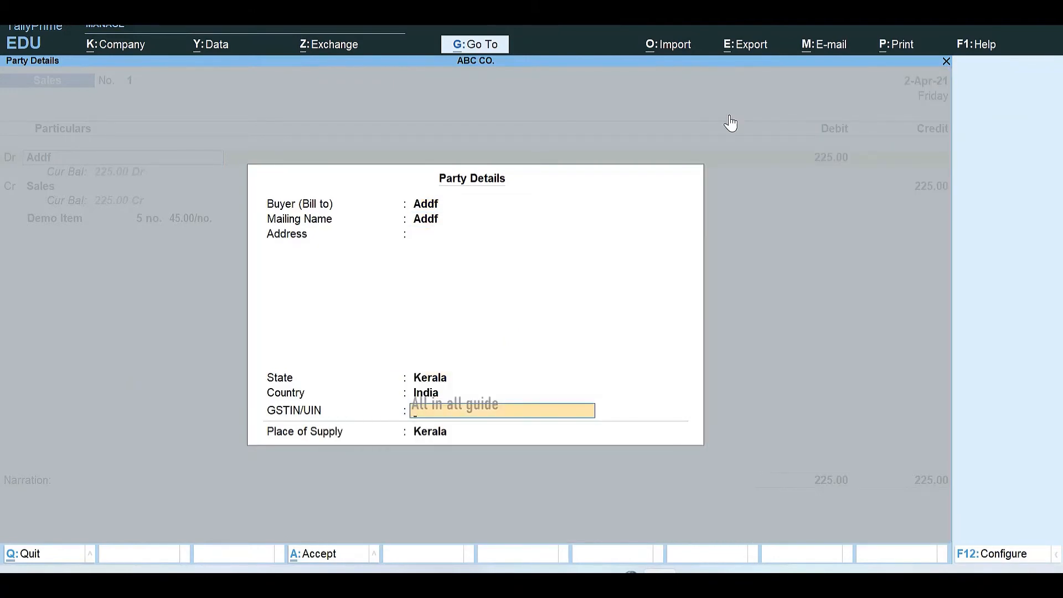
key("Return")
key("Return")
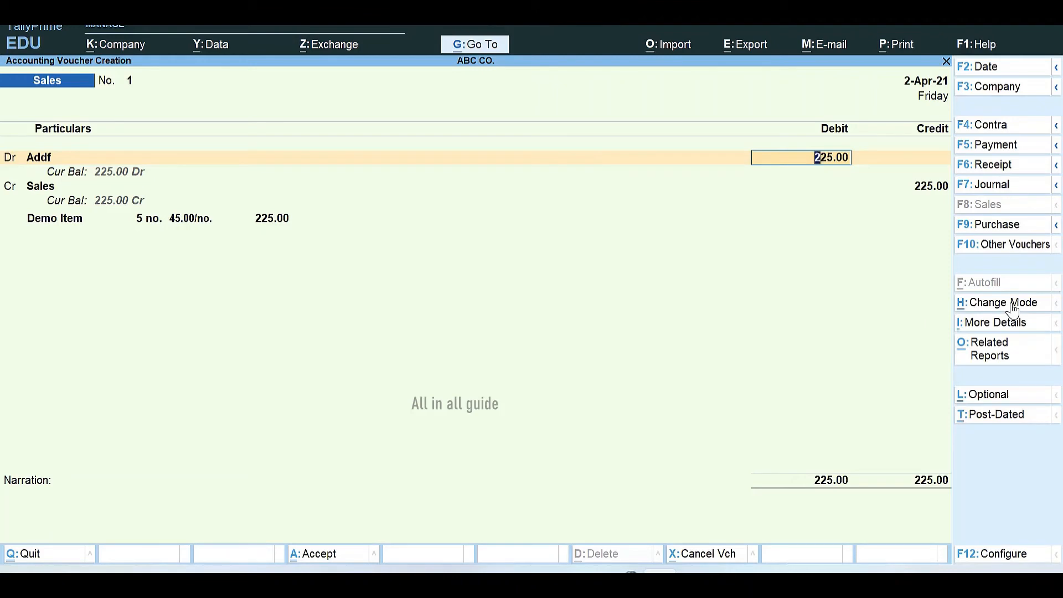
Switch to a Receipt voucher, try Single Entry mode and restore Double Entry mode
left_click(979, 166)
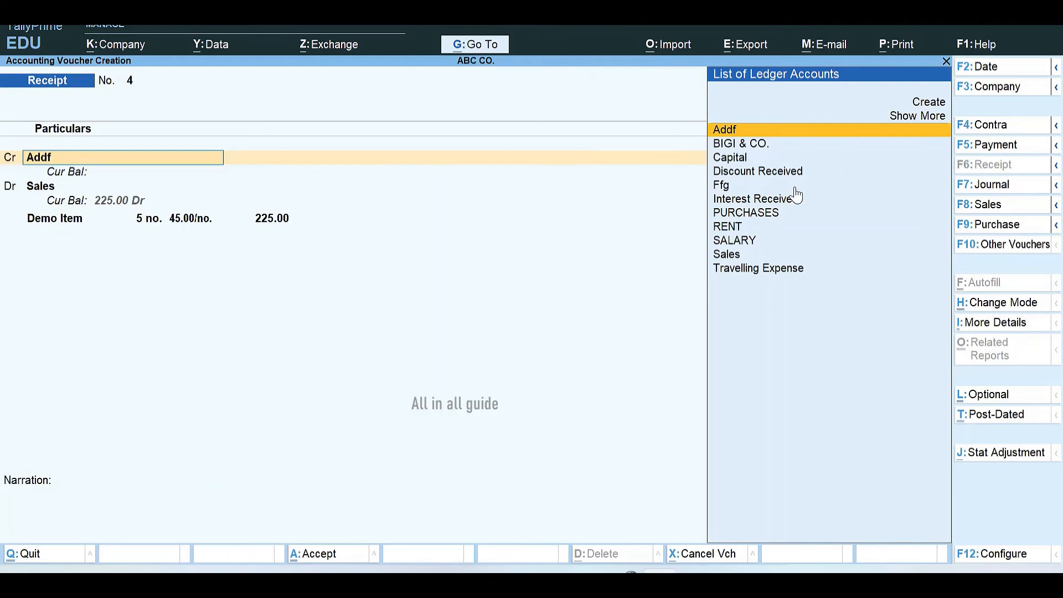
left_click(1005, 303)
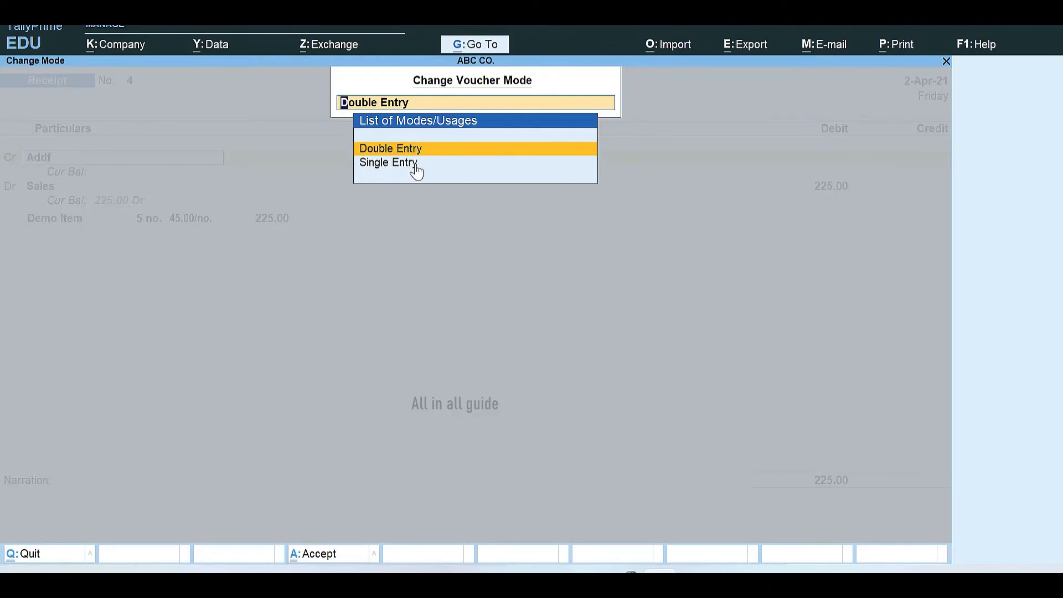
left_click(397, 165)
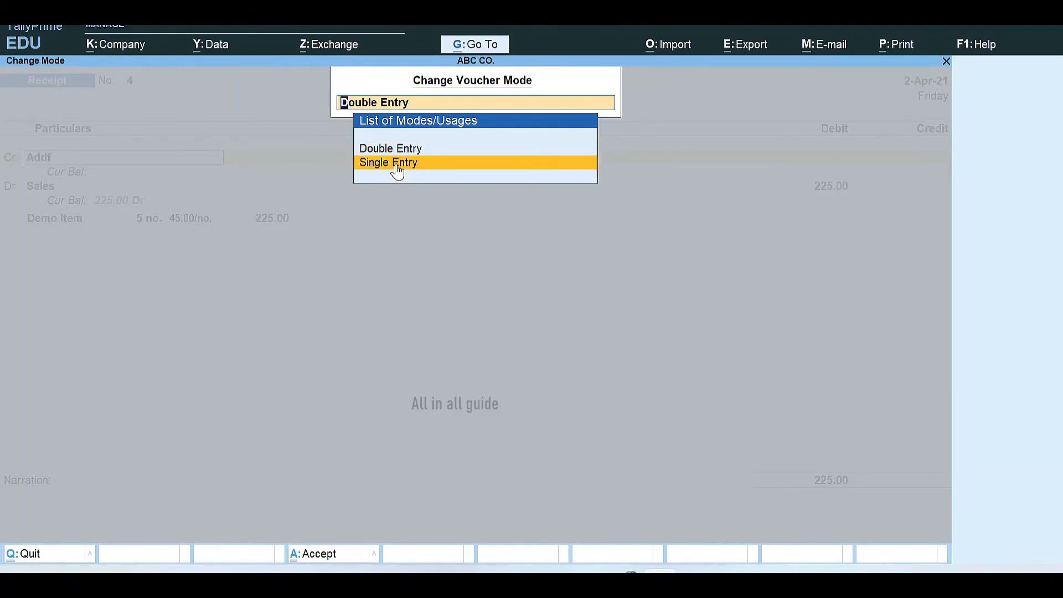
left_click(397, 164)
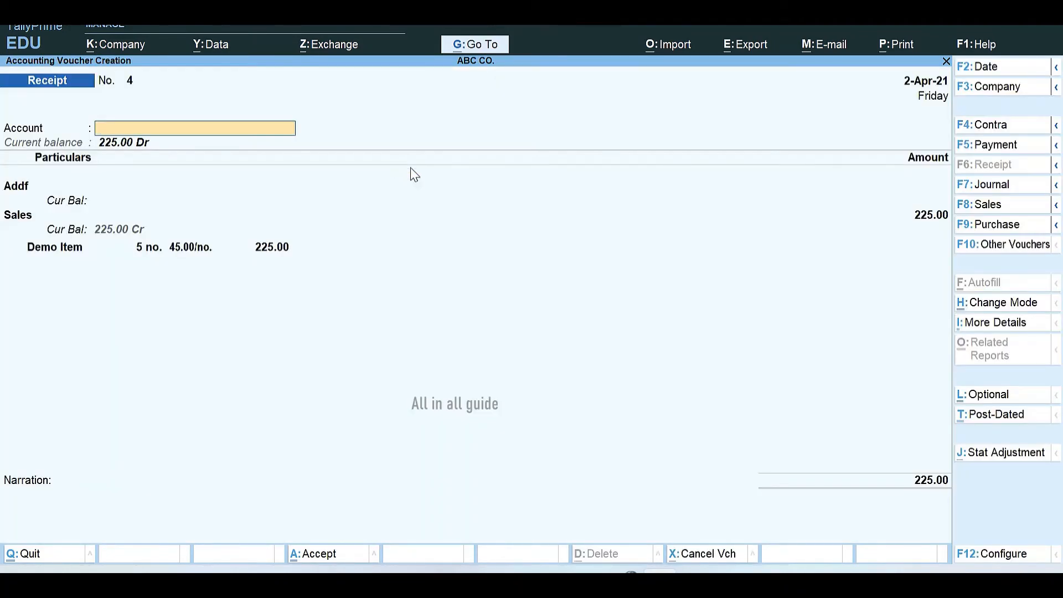
left_click(1025, 306)
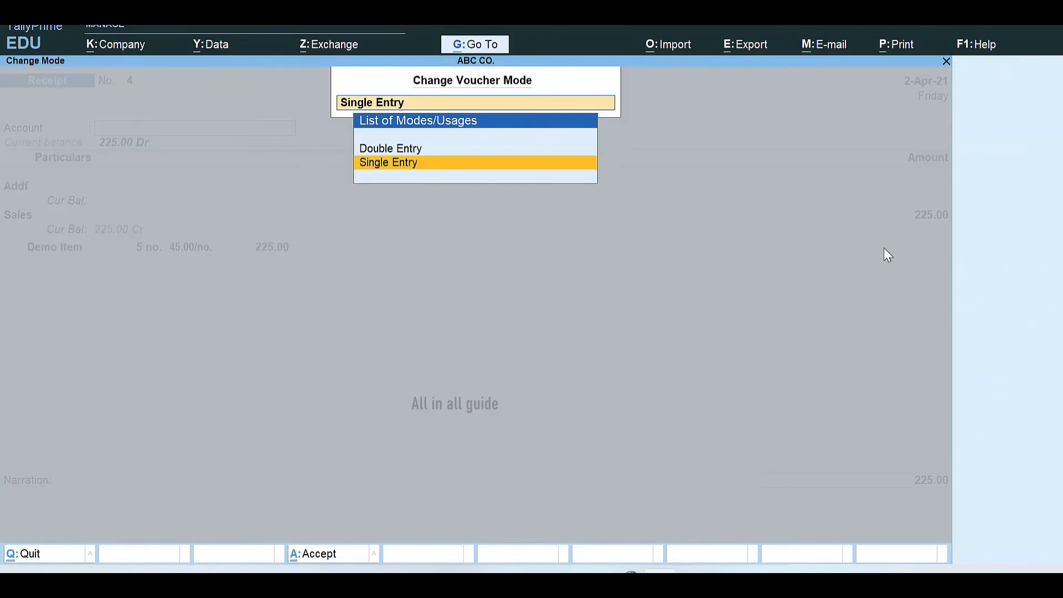
left_click(415, 149)
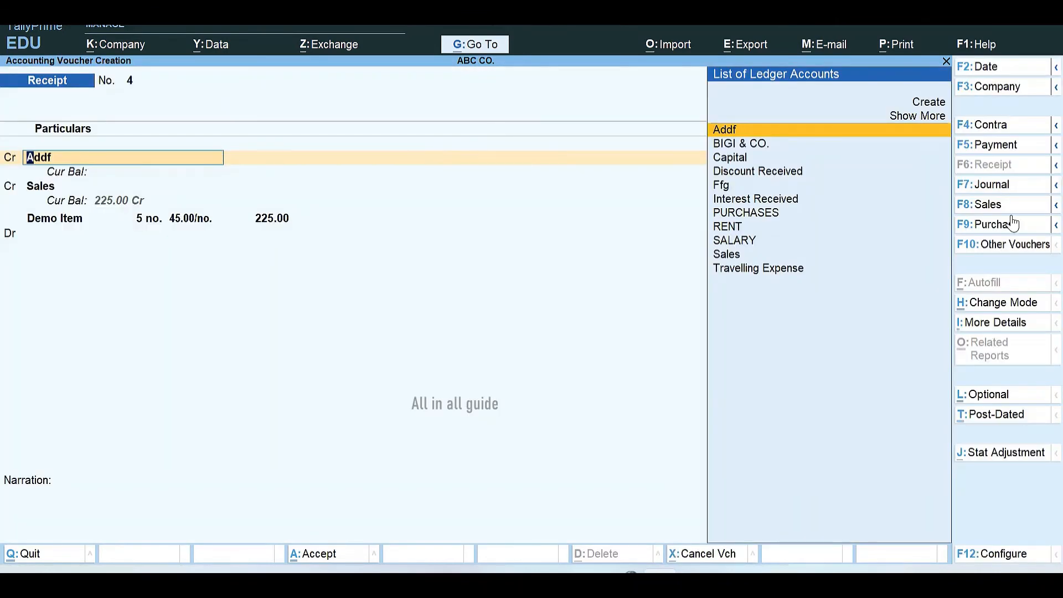
Switch to a Purchase voucher and examine its available modes, keeping Item Invoice
left_click(994, 227)
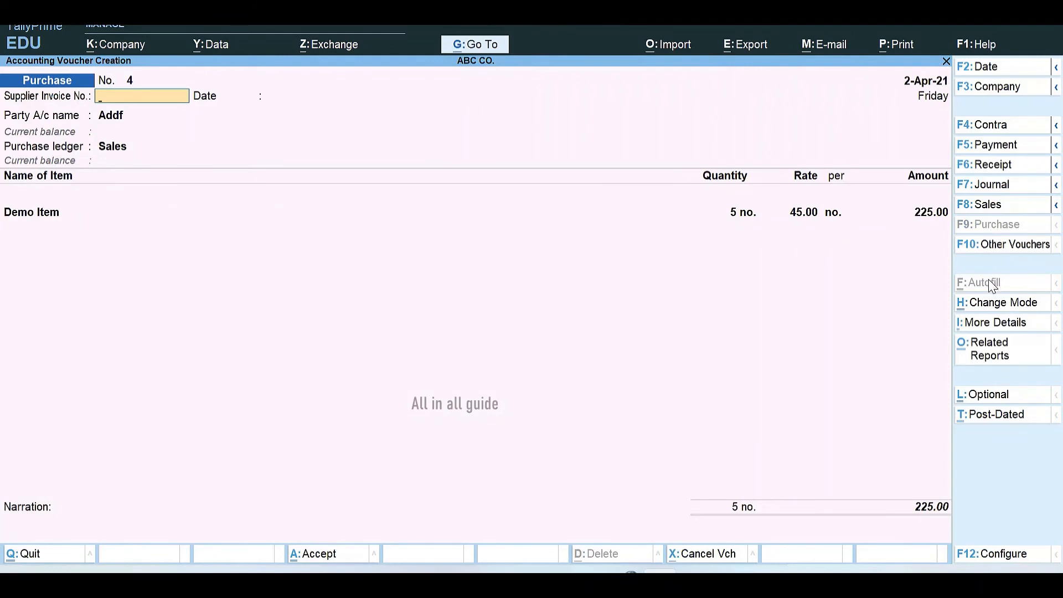
left_click(1008, 305)
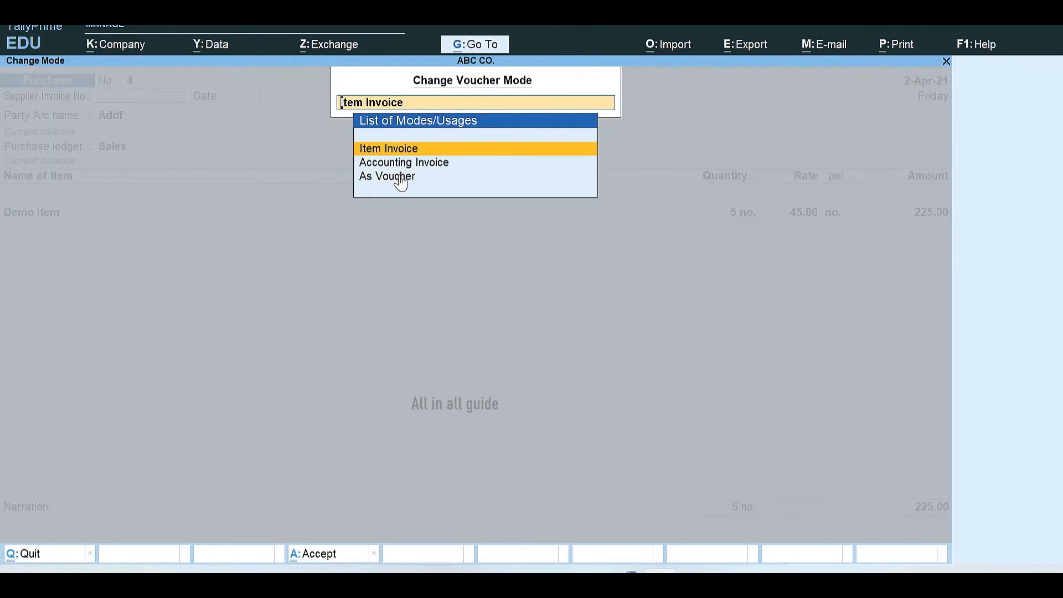
key("ctrl+a")
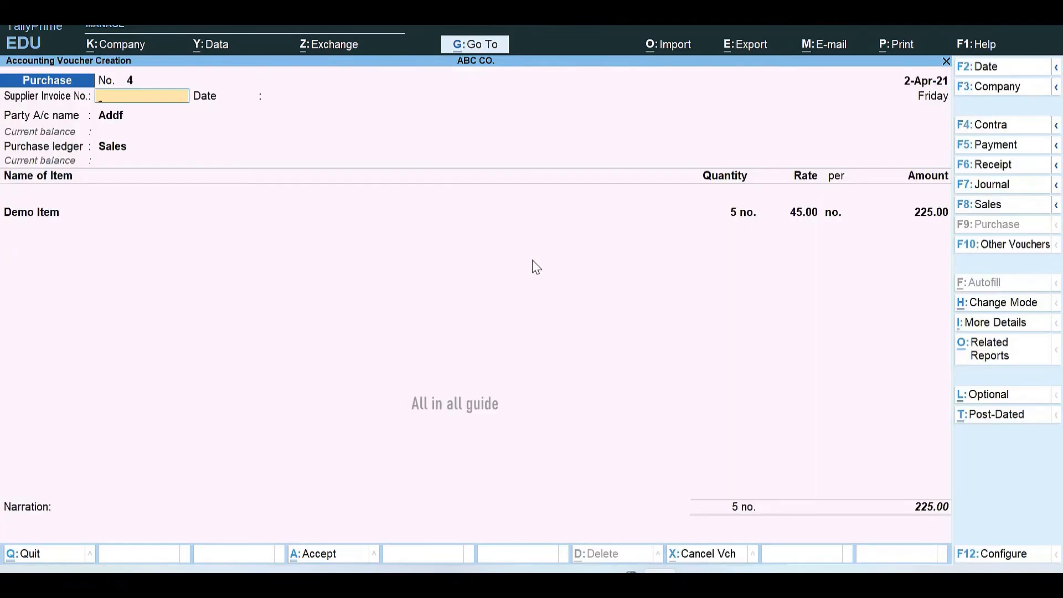
Switch back to the Sales voucher and examine its available modes, keeping Item Invoice
left_click(986, 205)
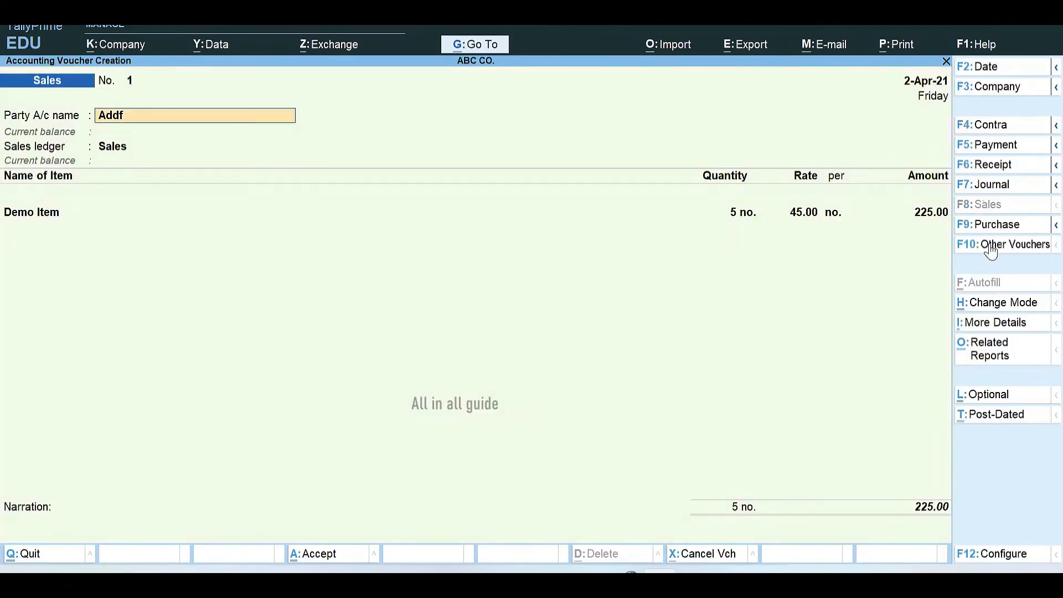
left_click(999, 305)
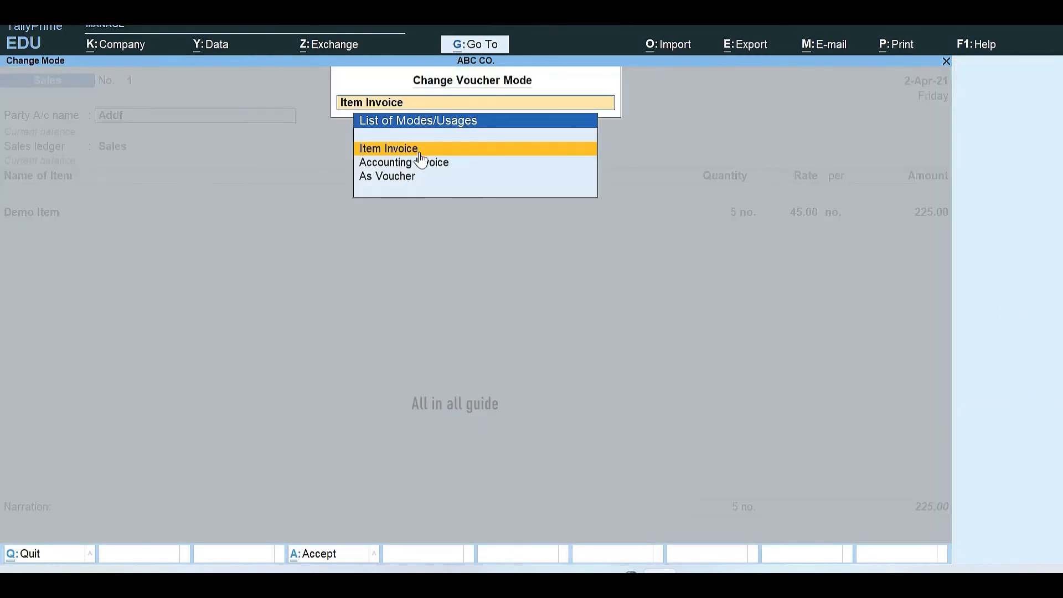
key("ctrl+a")
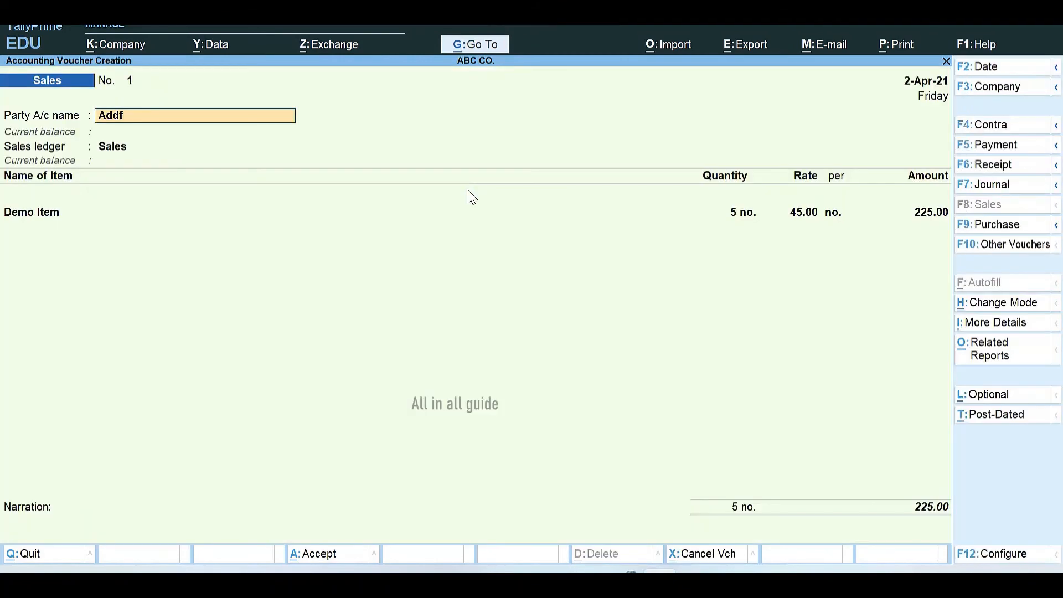
Examine the modes of a Payment voucher, keeping Double Entry, and return to the Sales voucher
left_click(998, 147)
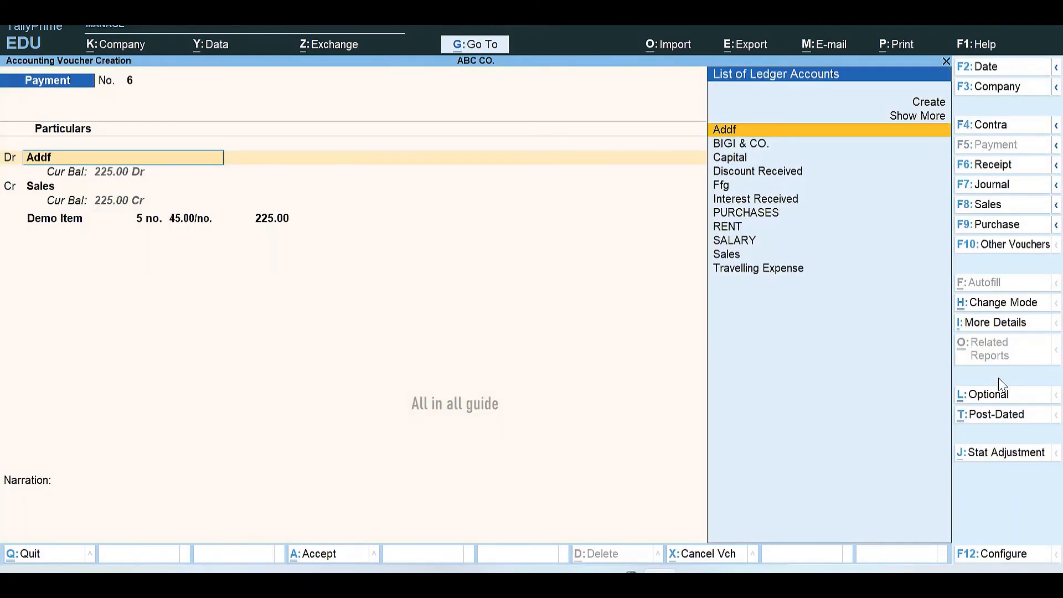
left_click(999, 306)
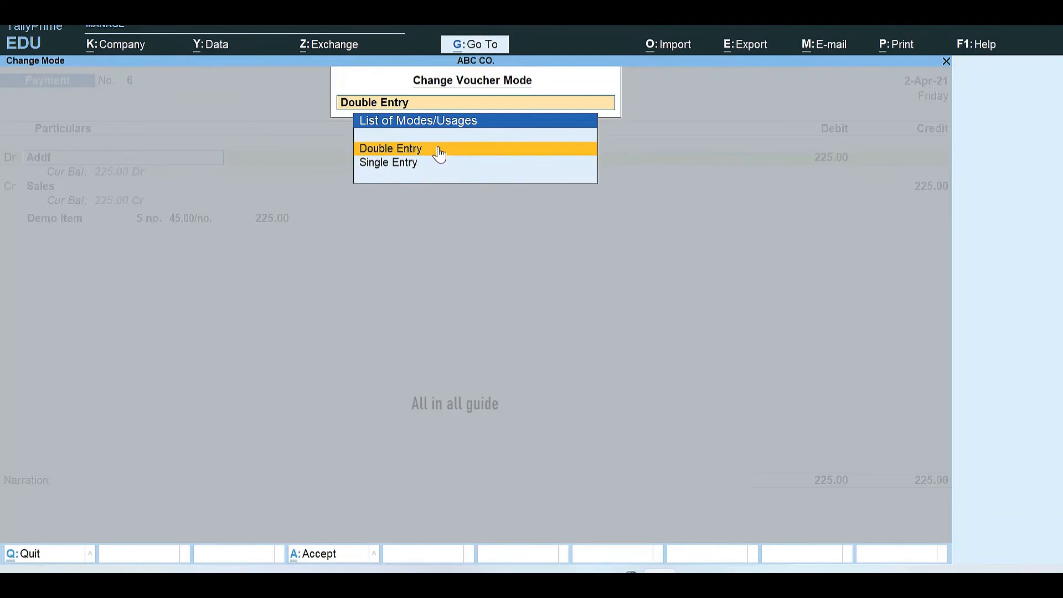
left_click(404, 147)
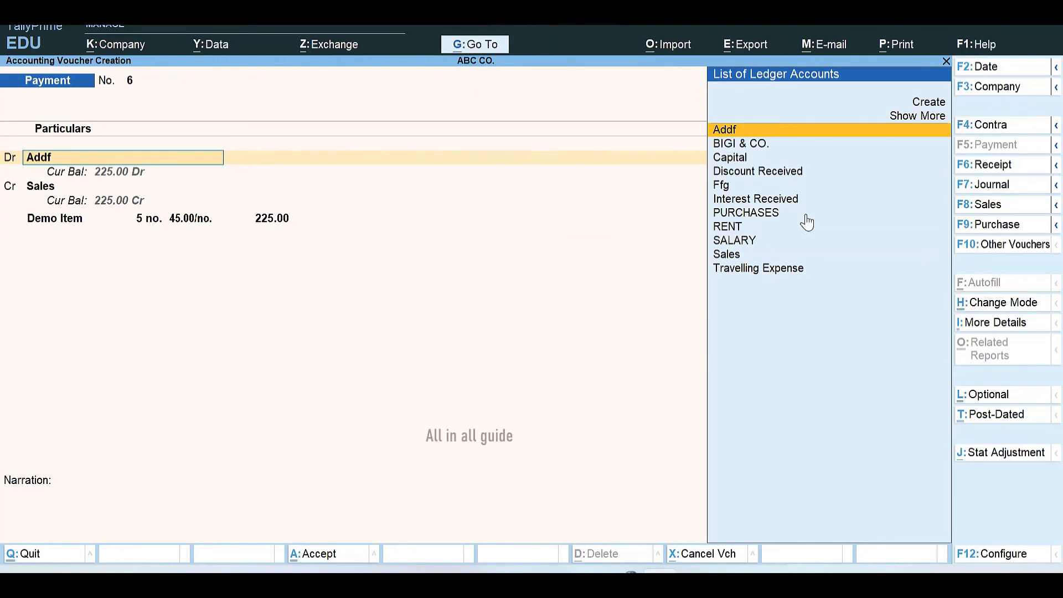
left_click(1008, 206)
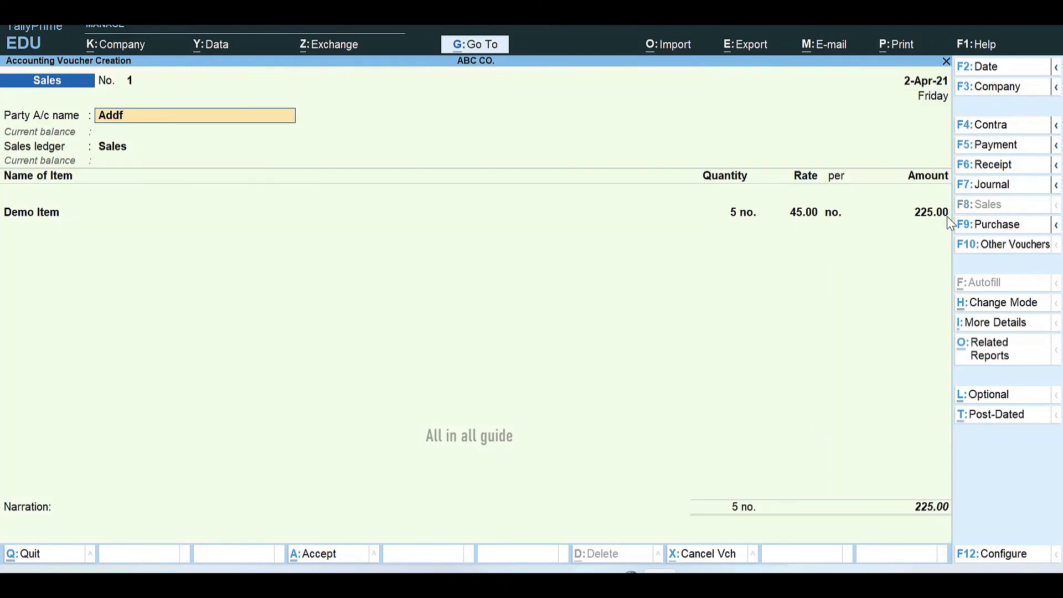
Check the voucher configuration and examine the Go To list of reports through to its end
left_click(987, 554)
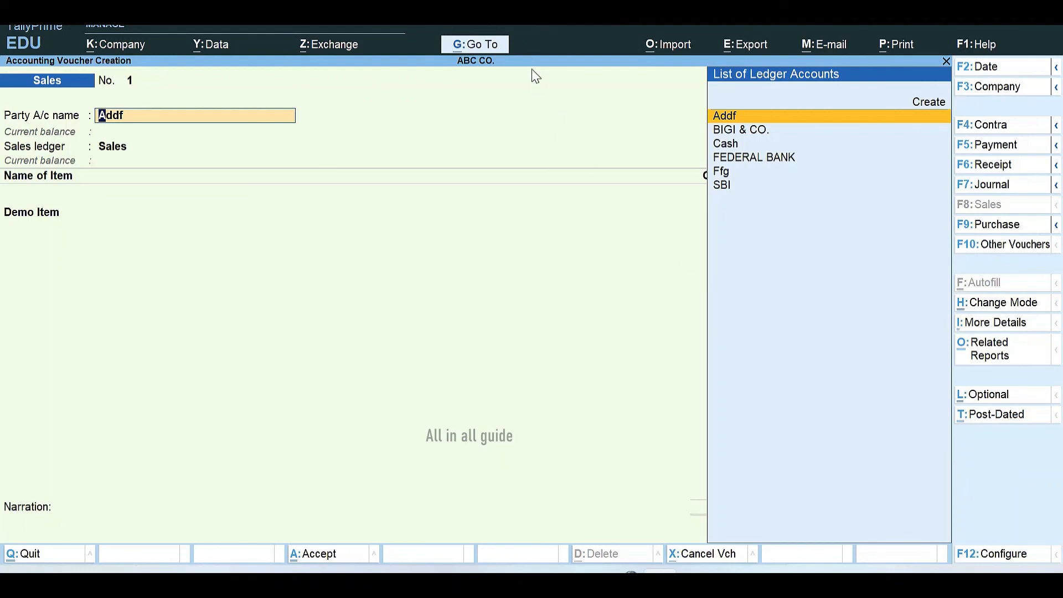
left_click(486, 44)
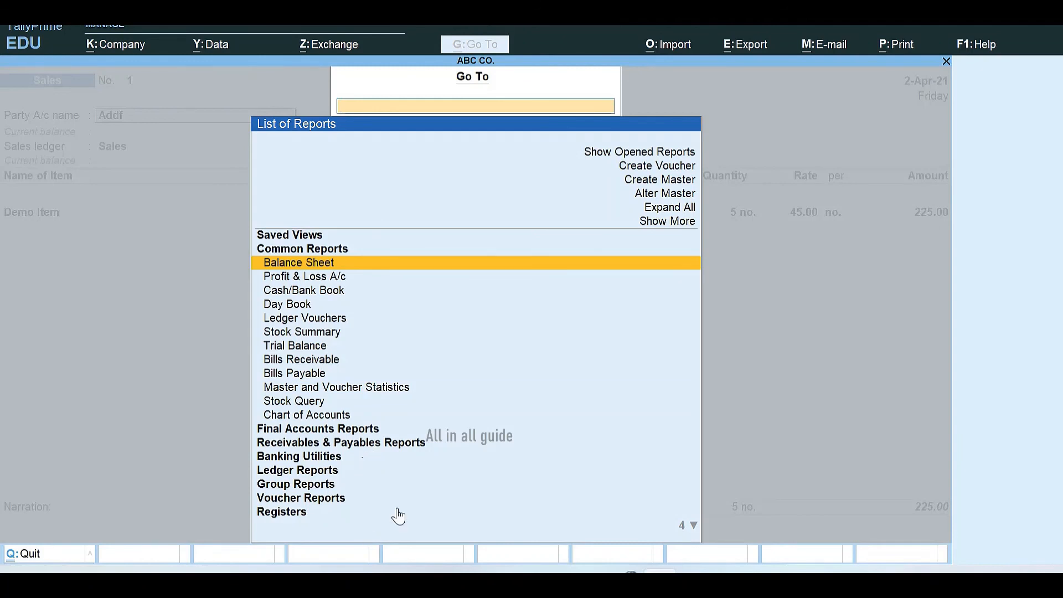
left_click(693, 526)
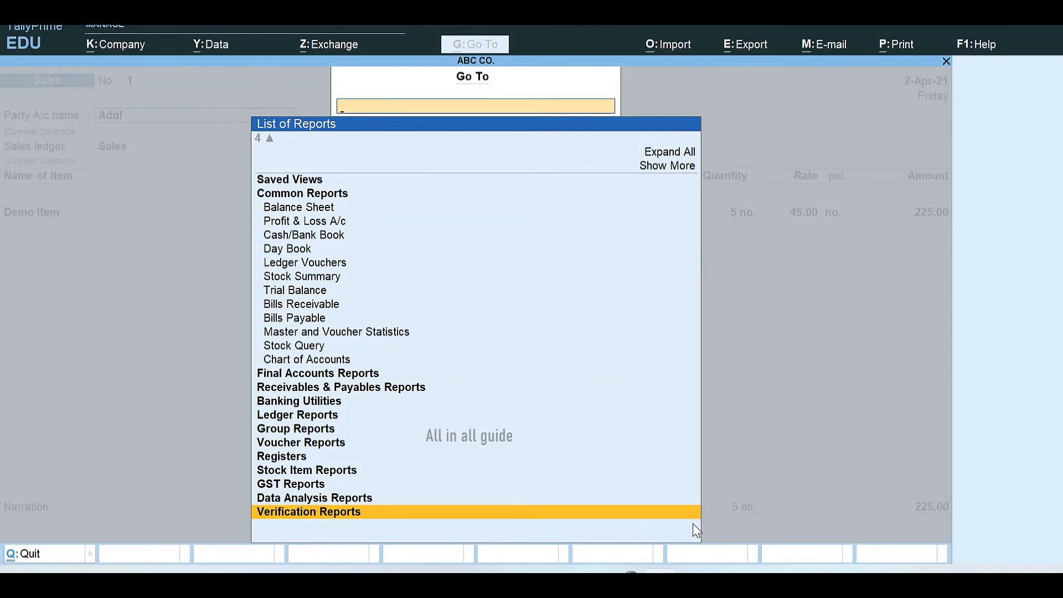
key("Escape")
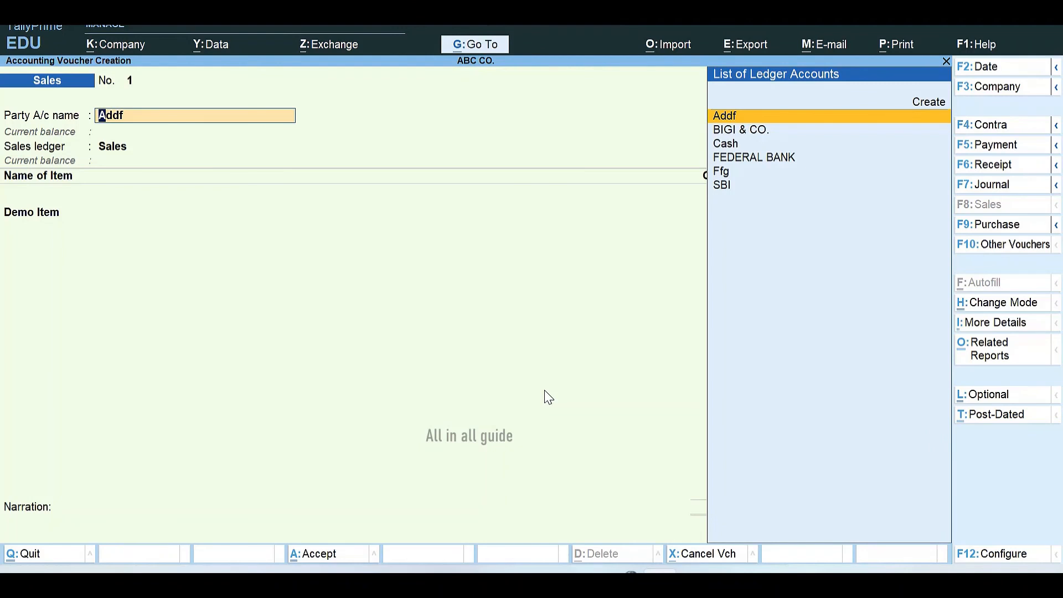